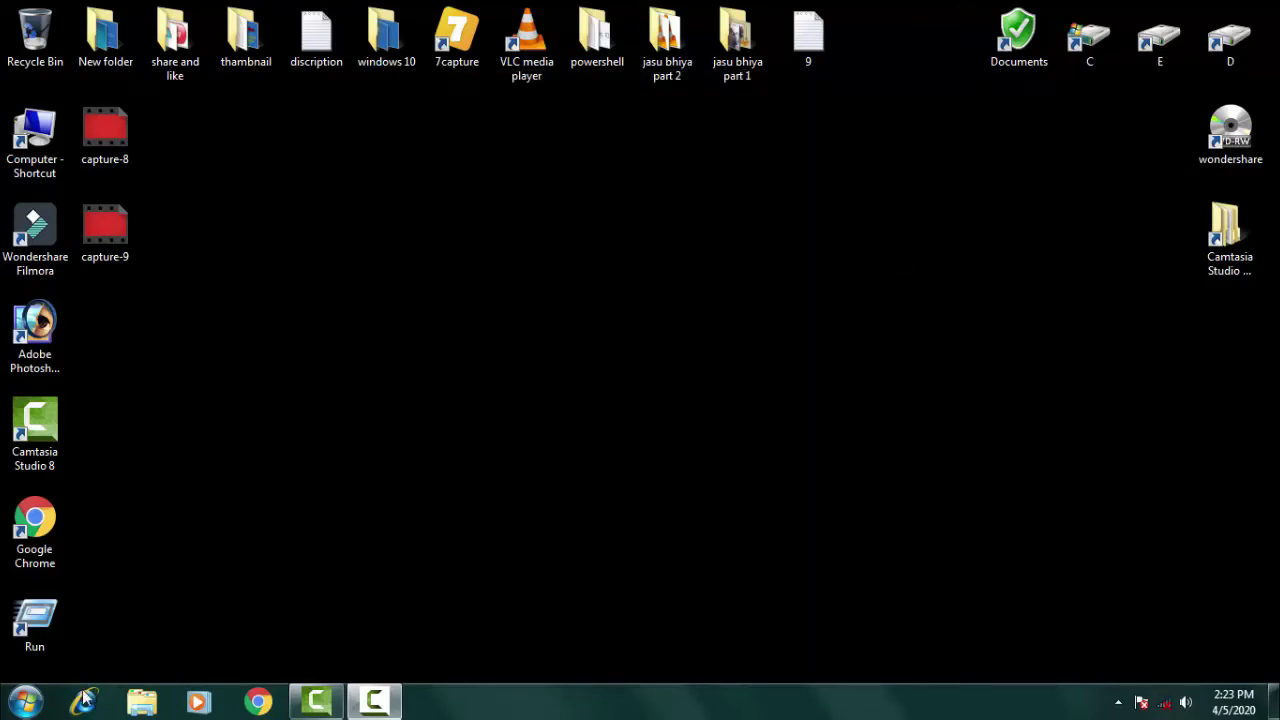
- Launch Driver Verifier Manager by searching 'verifier' from the Start menu
{"action": "left_click", "coordinate": [34, 701]}
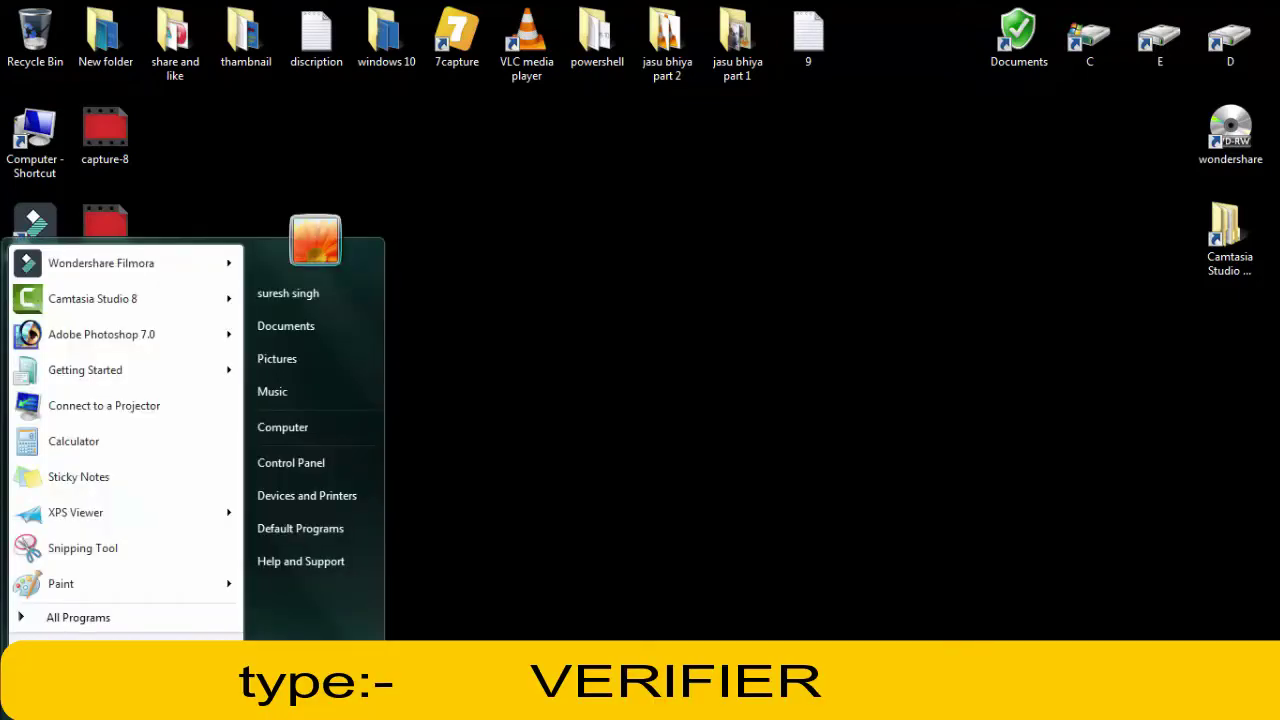
{"action": "type", "text": "verifier"}
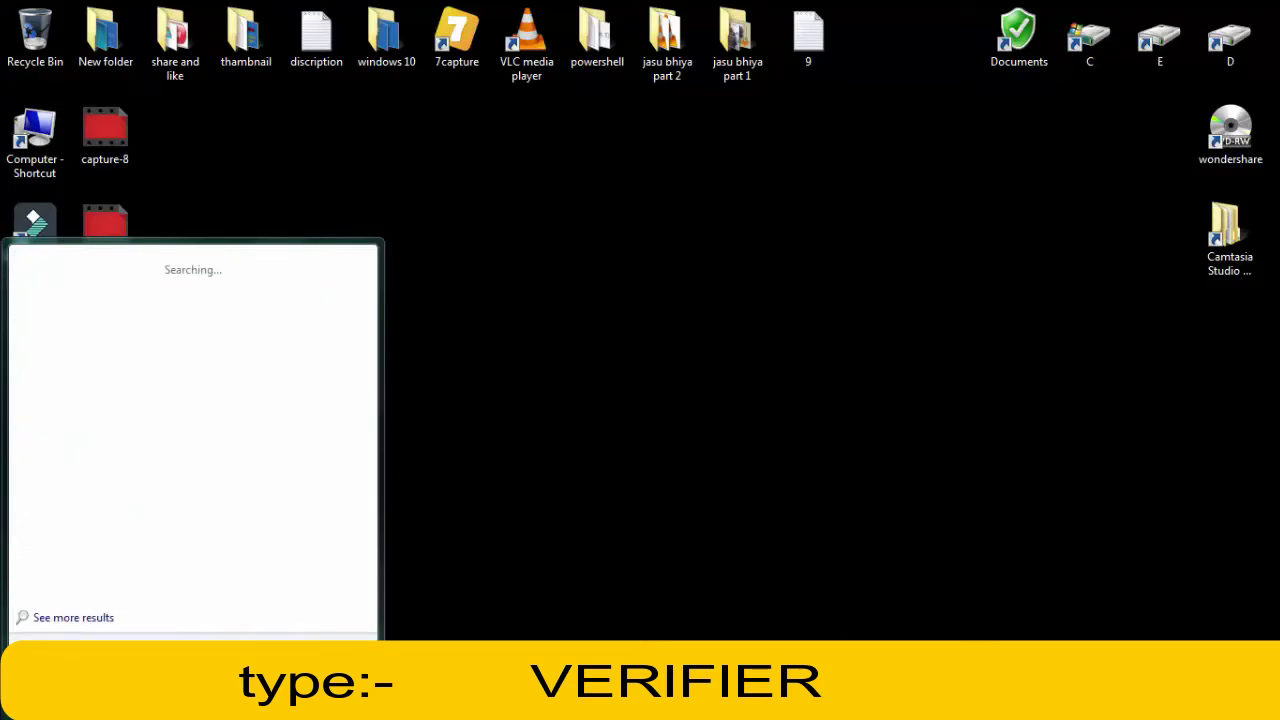
{"action": "key", "text": "Return"}
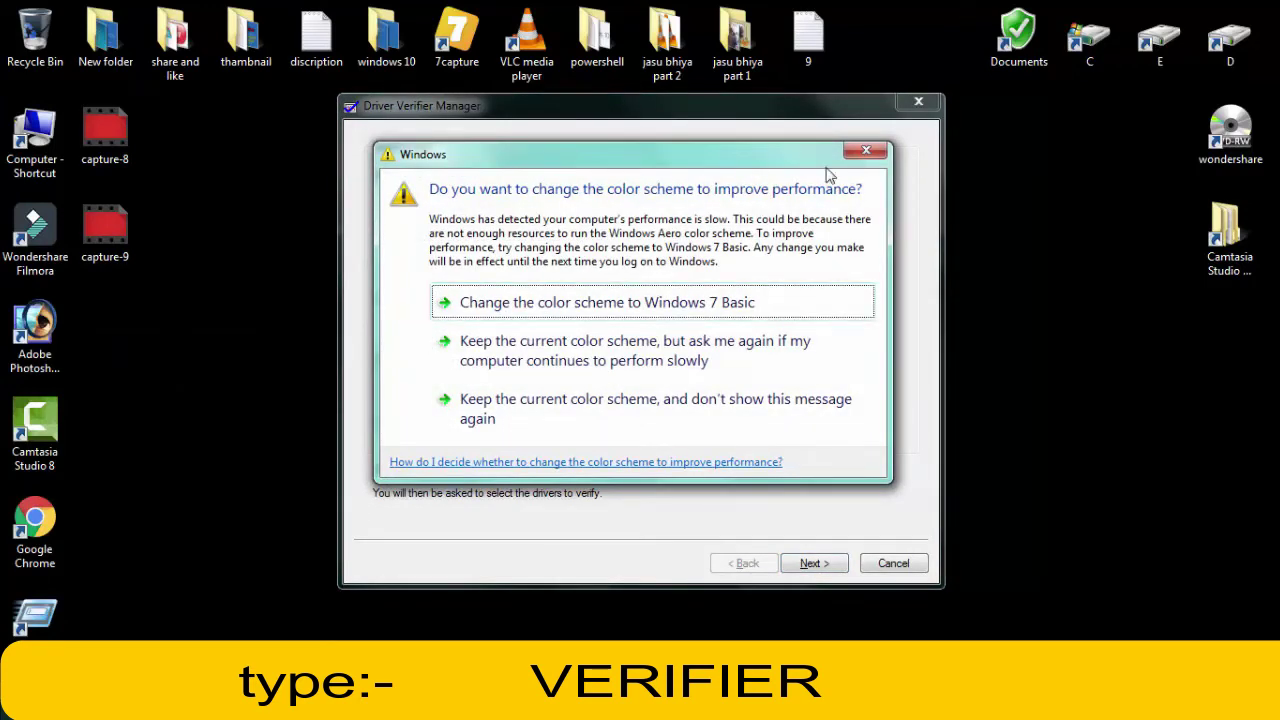
- Dismiss the colour-scheme prompt, continue with standard settings and choose to select driver names from a list
{"action": "left_click", "coordinate": [866, 150]}
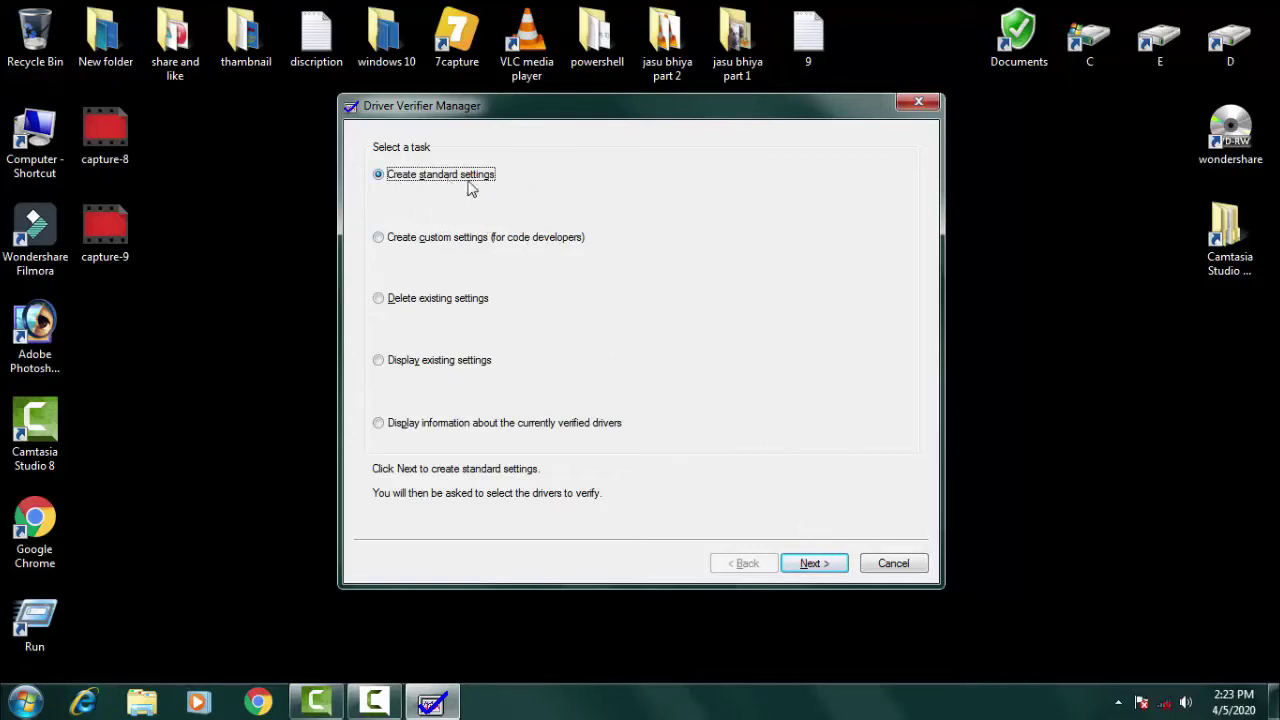
{"action": "left_click", "coordinate": [811, 565]}
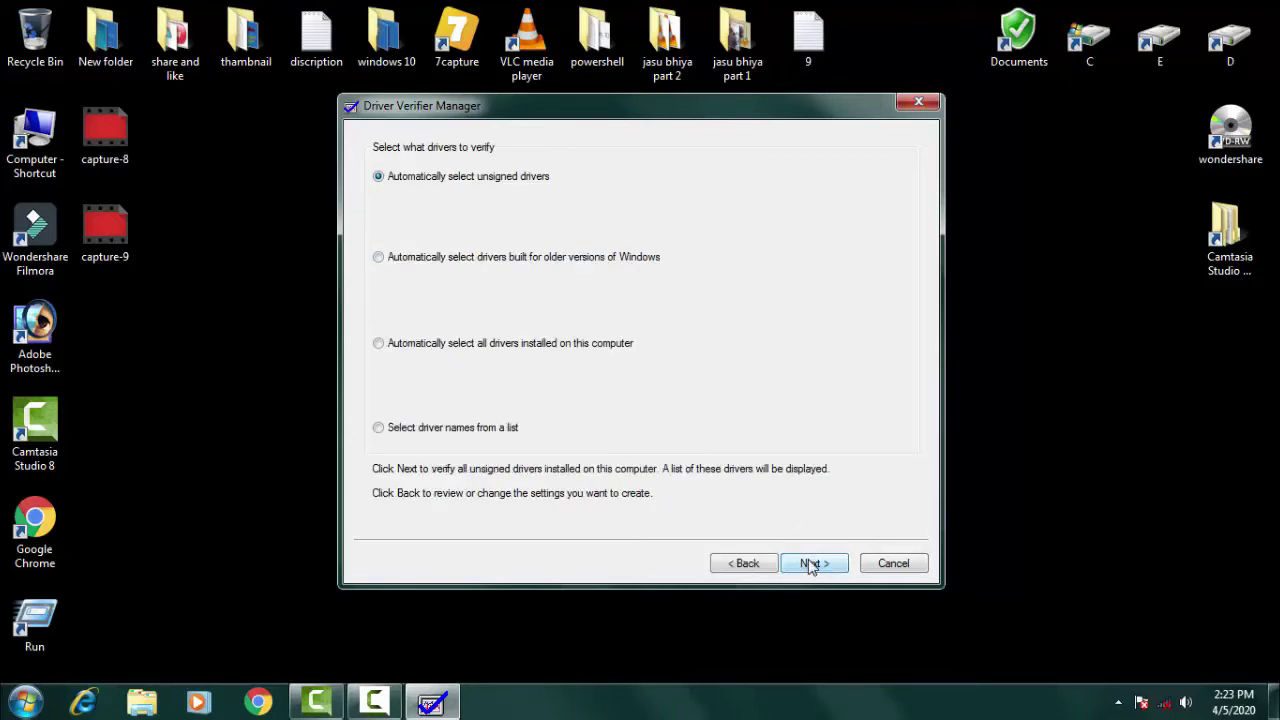
{"action": "left_click", "coordinate": [379, 430]}
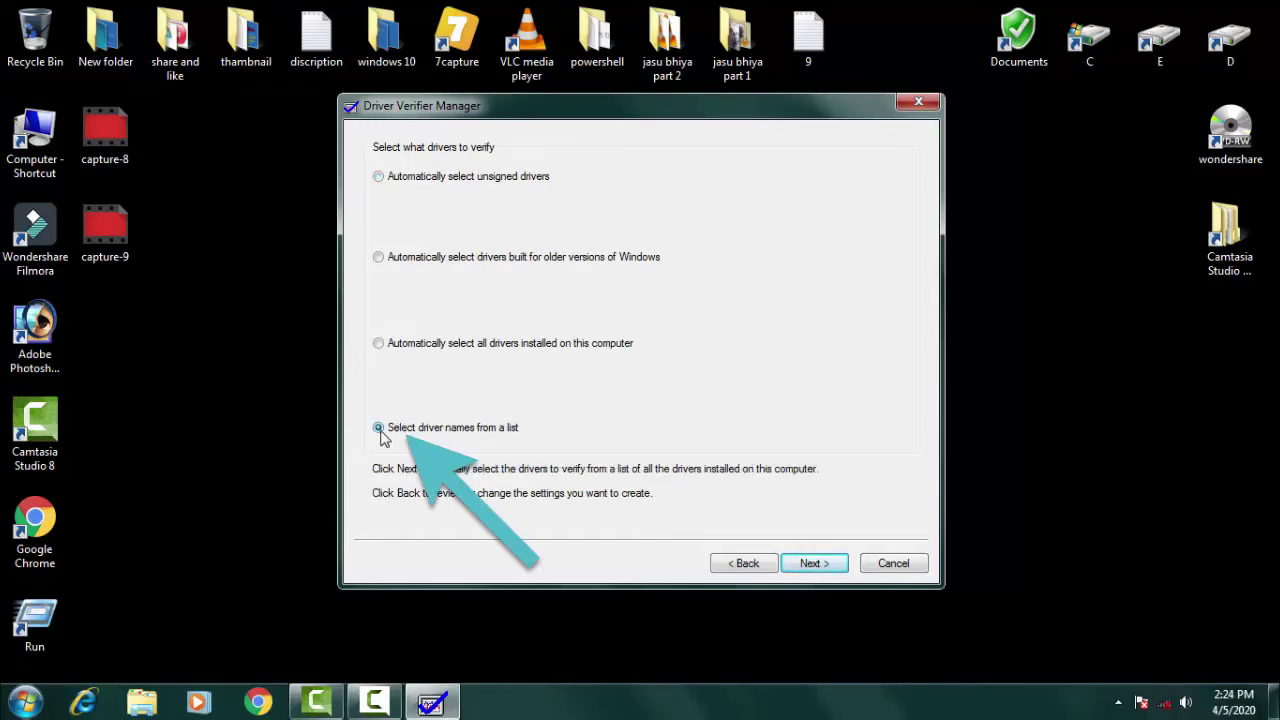
{"action": "left_click", "coordinate": [800, 570]}
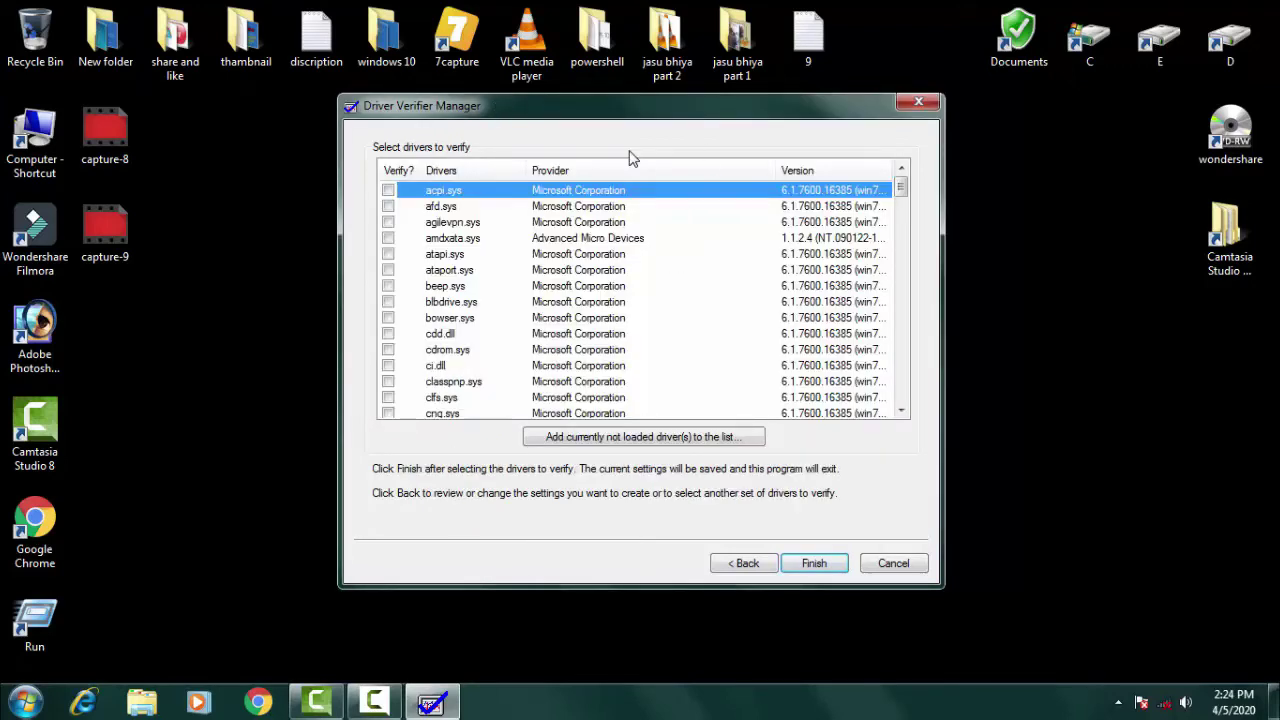
- Sort drivers by provider and tick dump_atapi.sys, dump_dumpata.sys, dump_dumpfve.sys, amdxata.sys, igdkmd64.sys, secdrv.sys
{"action": "left_click", "coordinate": [566, 172]}
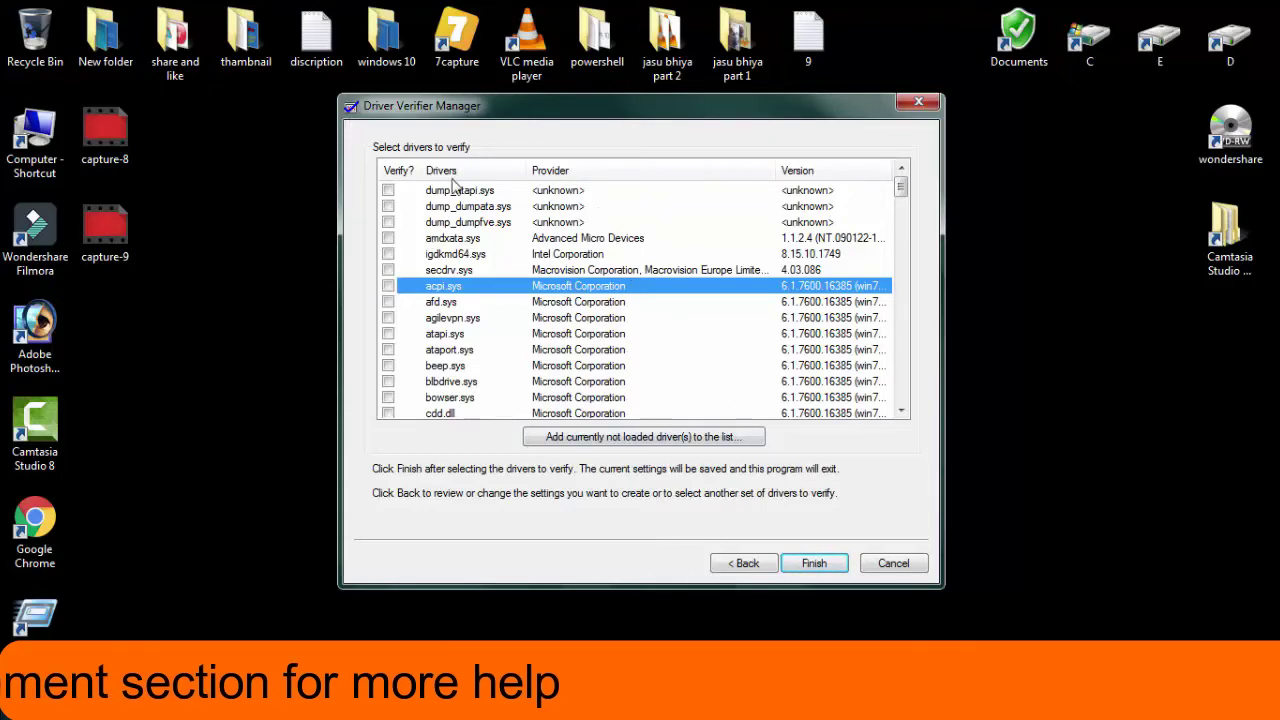
{"action": "left_click", "coordinate": [388, 190]}
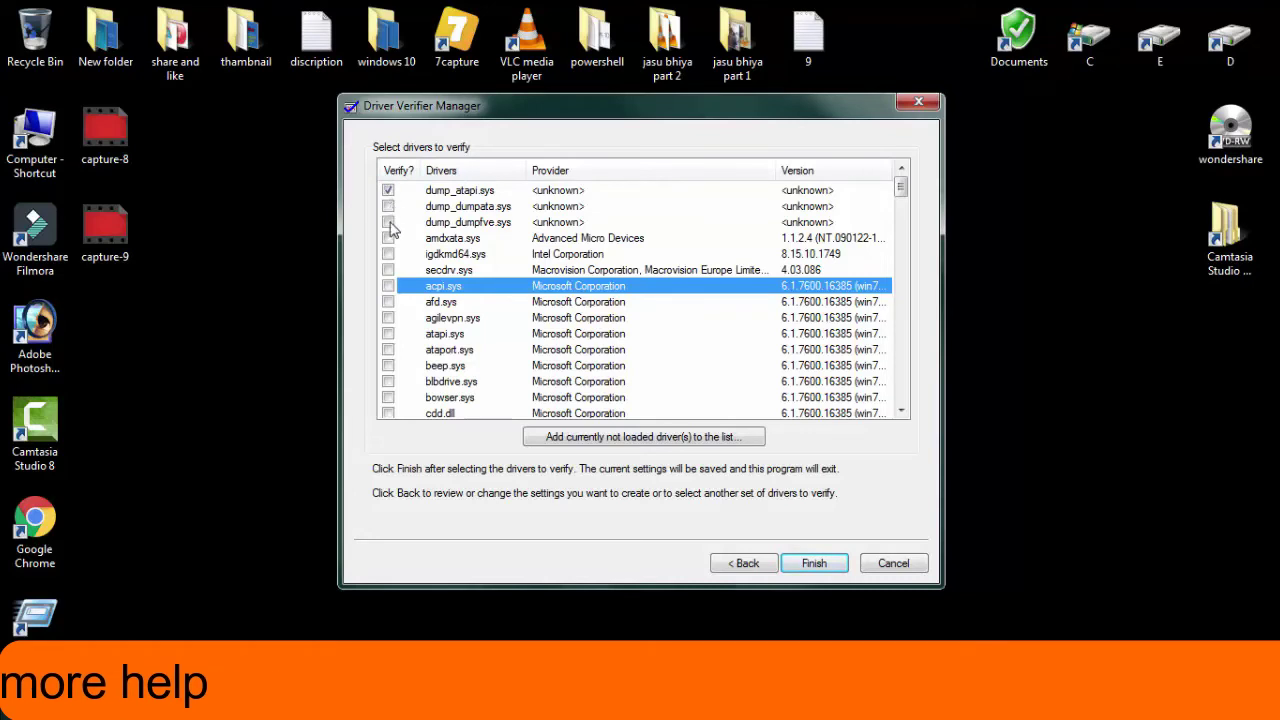
{"action": "left_click", "coordinate": [388, 206]}
{"action": "left_click", "coordinate": [388, 222]}
{"action": "left_click", "coordinate": [388, 238]}
{"action": "left_click", "coordinate": [388, 254]}
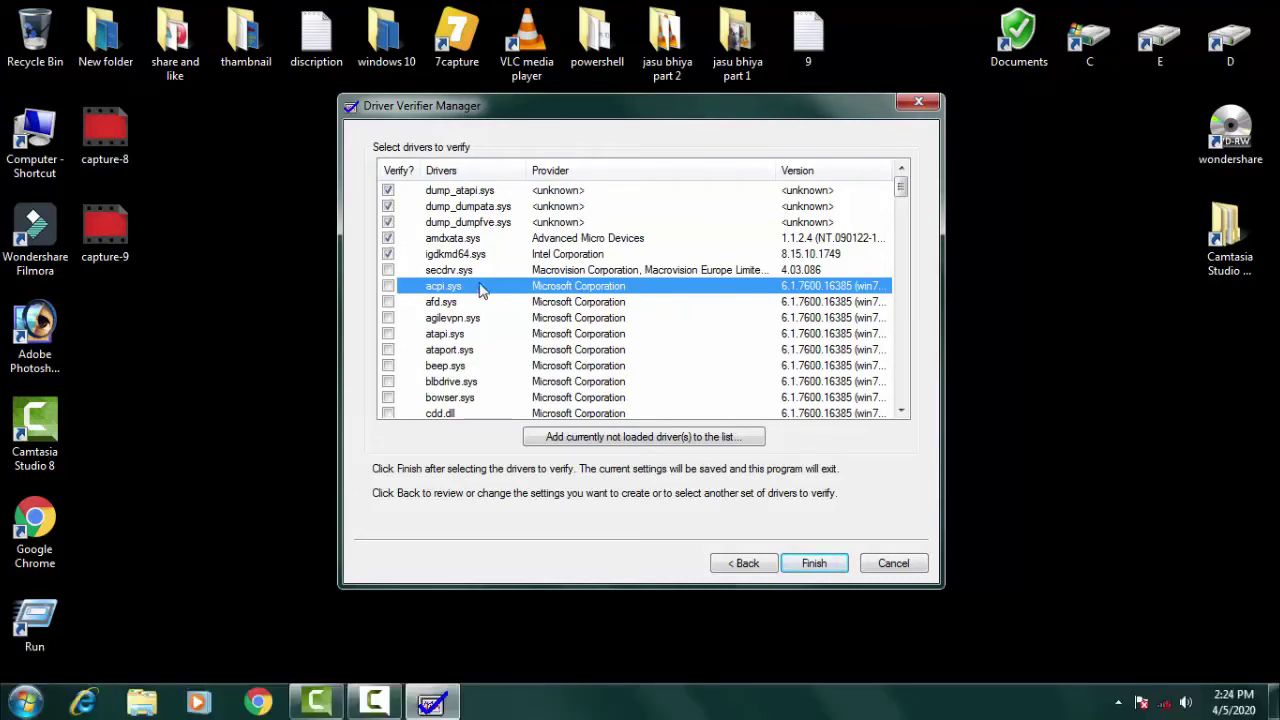
{"action": "left_click", "coordinate": [389, 268]}
- Also tick rtwlanu.sys, save the verifier settings and dismiss the restart notice
{"action": "scroll", "coordinate": [945, 262], "scroll_direction": "down", "scroll_amount": 6}
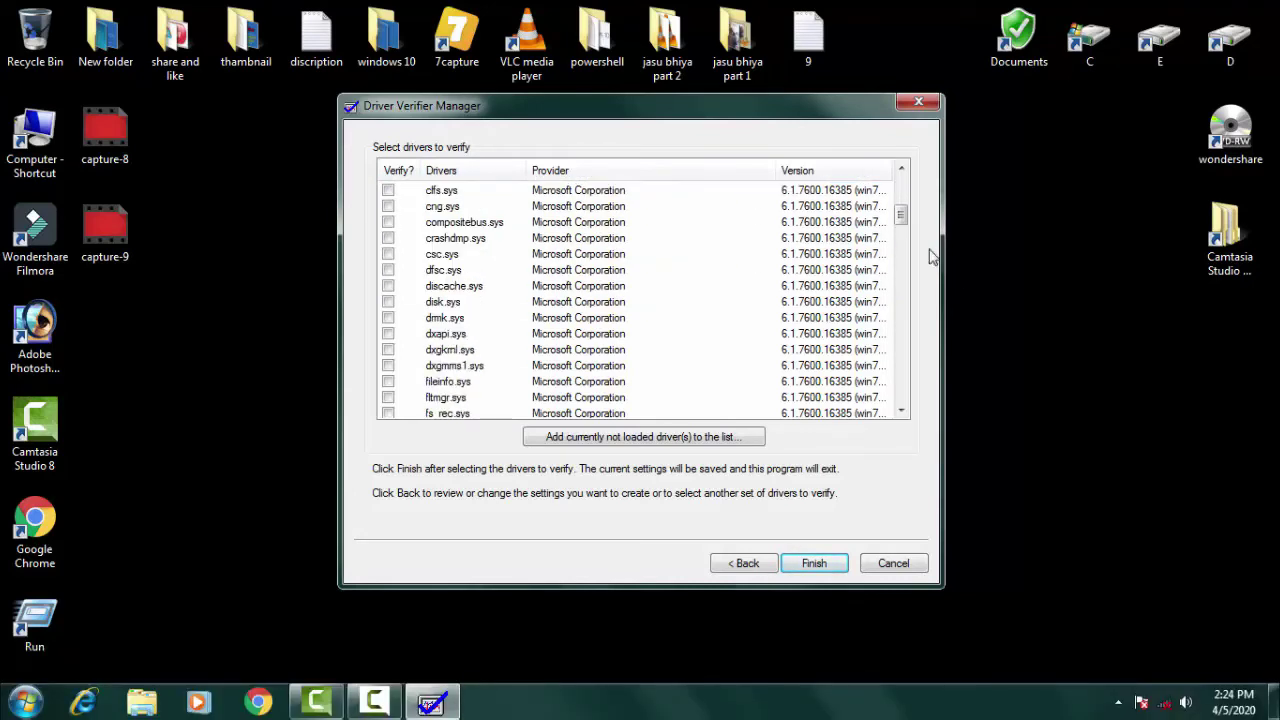
{"action": "scroll", "coordinate": [930, 257], "scroll_direction": "down", "scroll_amount": 12}
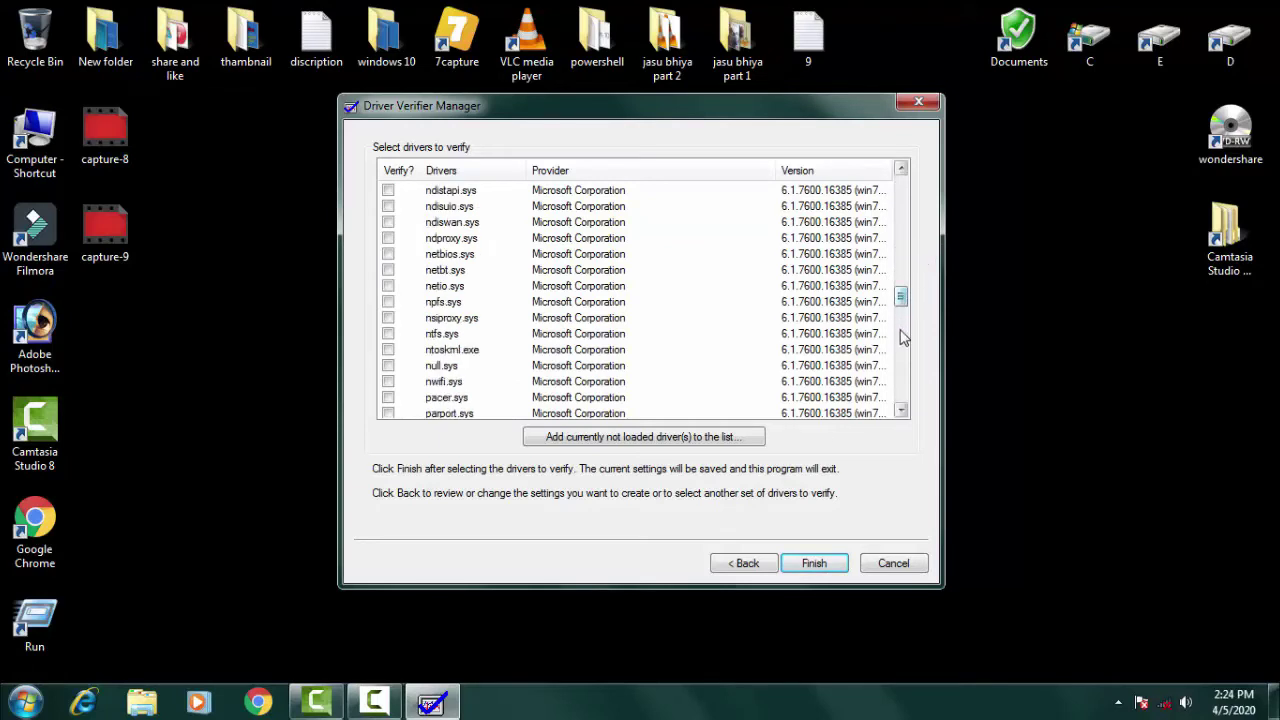
{"action": "scroll", "coordinate": [903, 338], "scroll_direction": "down", "scroll_amount": 20}
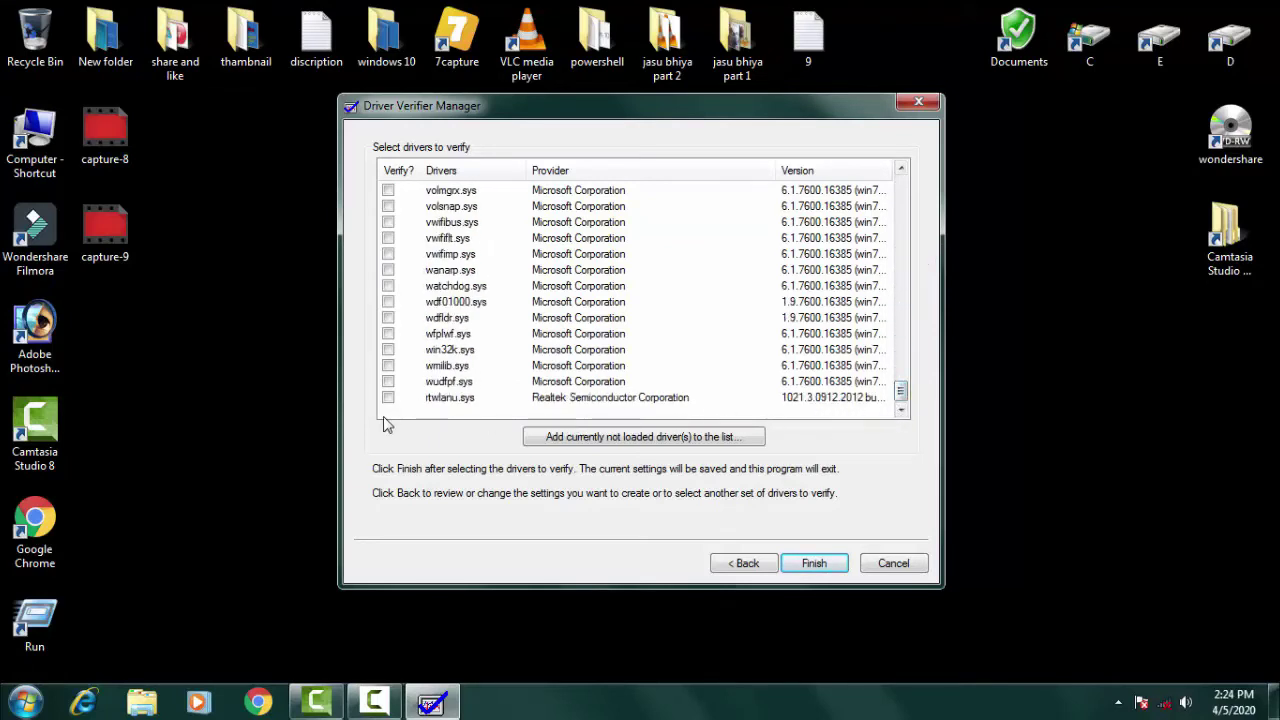
{"action": "left_click", "coordinate": [388, 398]}
{"action": "left_click", "coordinate": [814, 566]}
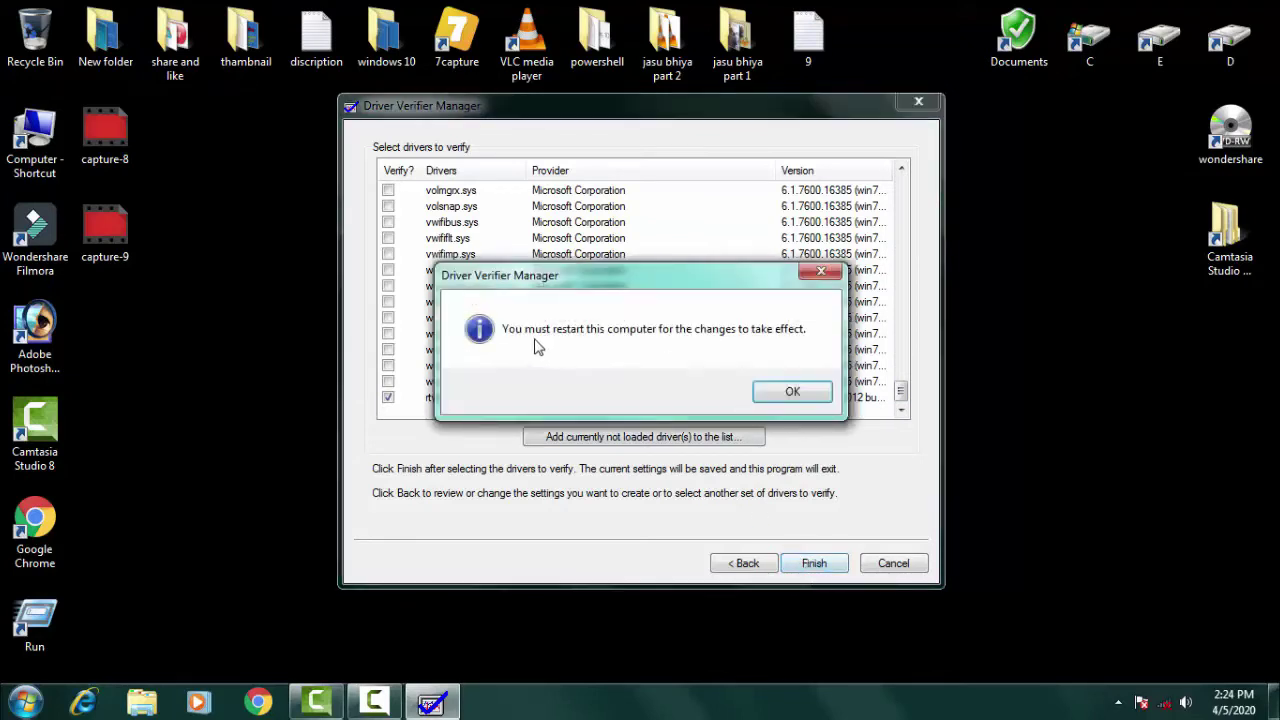
{"action": "left_click", "coordinate": [819, 276]}
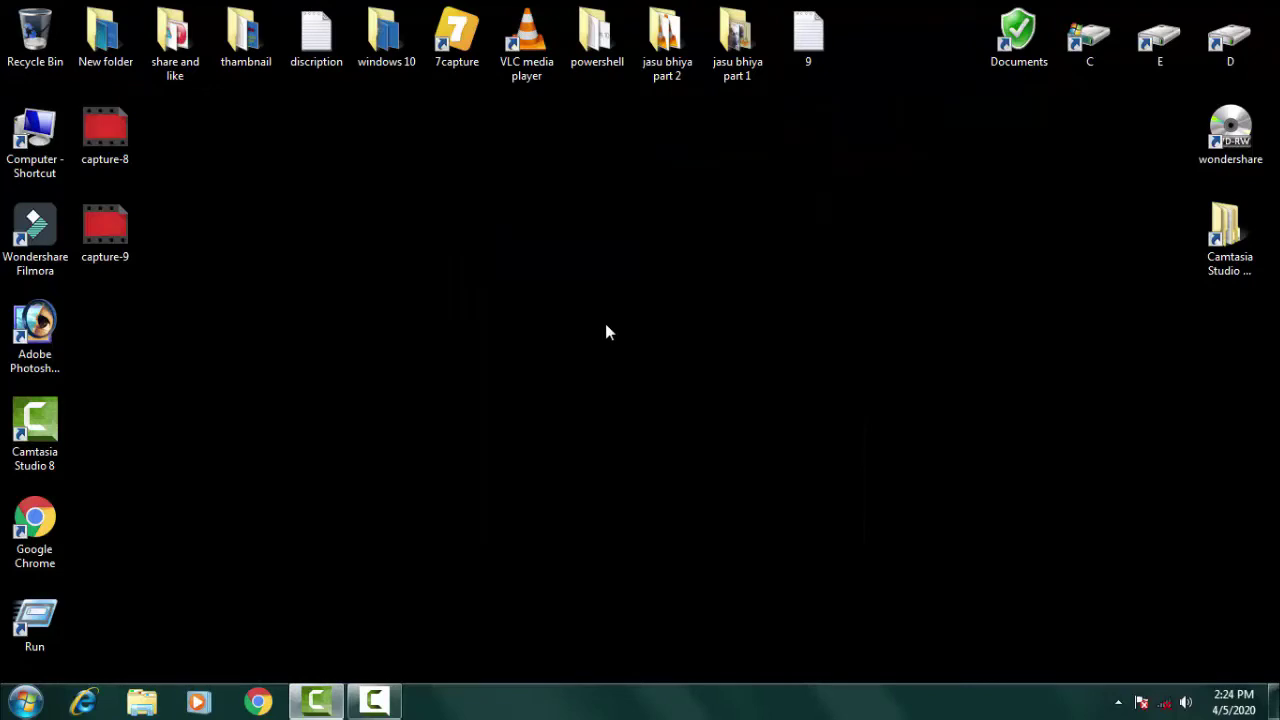
- Reopen Driver Verifier Manager from a Start menu search for 'verifier'
{"action": "left_click", "coordinate": [25, 702]}
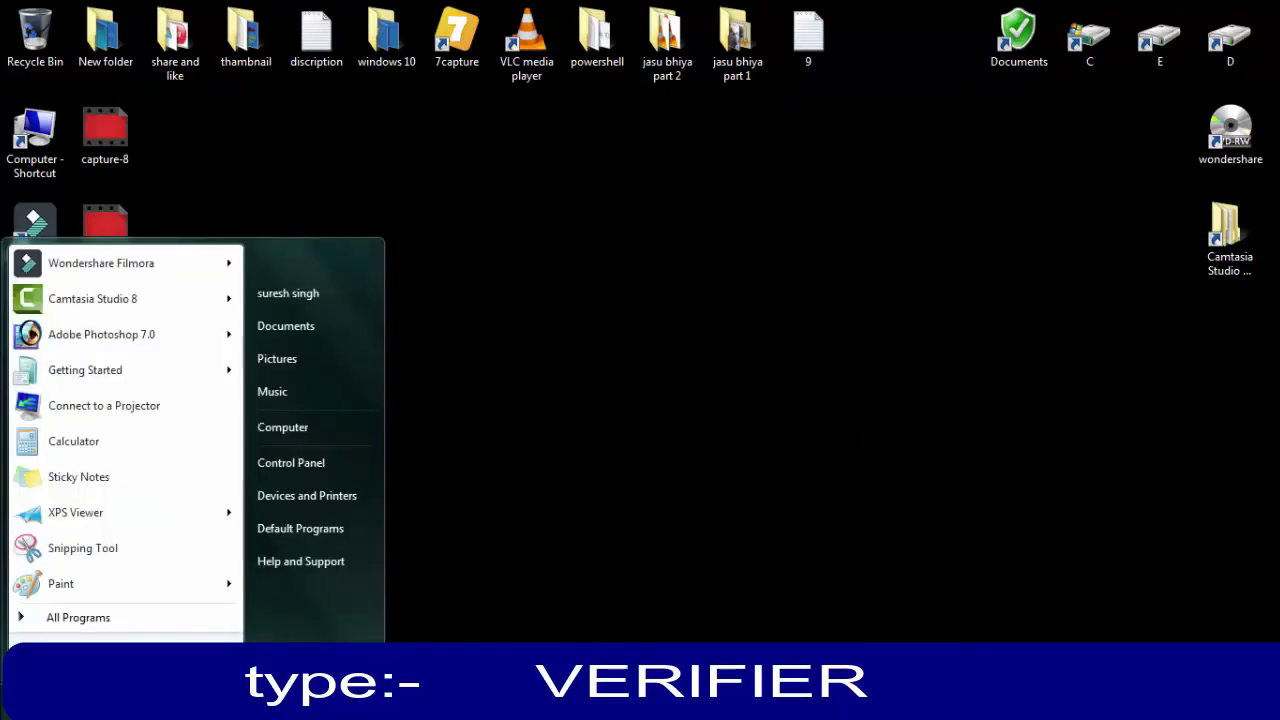
{"action": "type", "text": "verifier"}
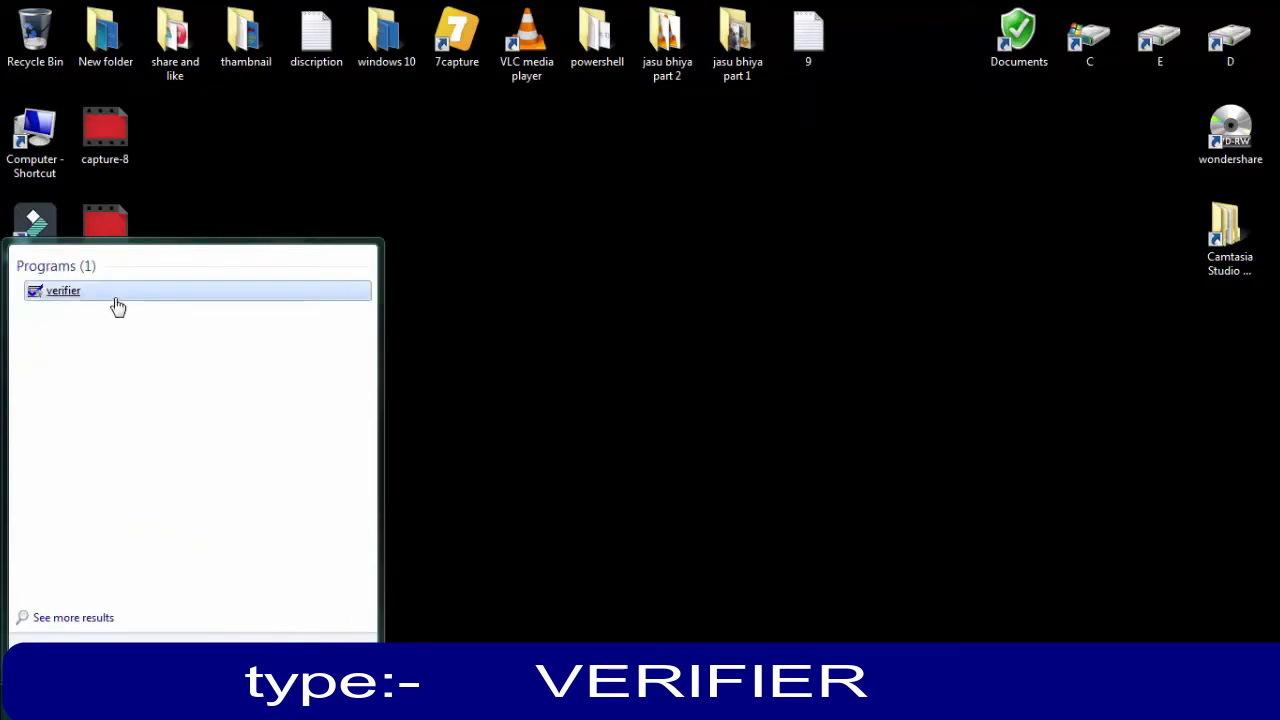
{"action": "left_click", "coordinate": [117, 298]}
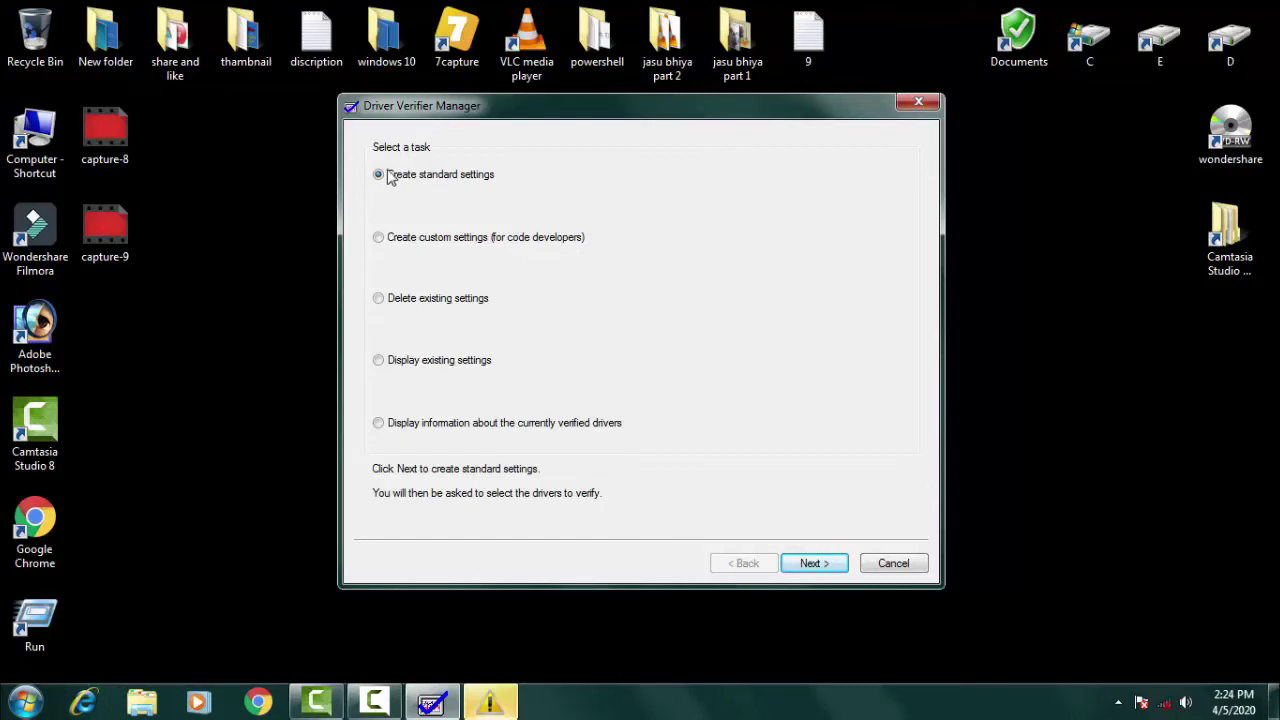
- Review the current verified-driver settings and global counters, confirming all tests are disabled
{"action": "left_click", "coordinate": [378, 423]}
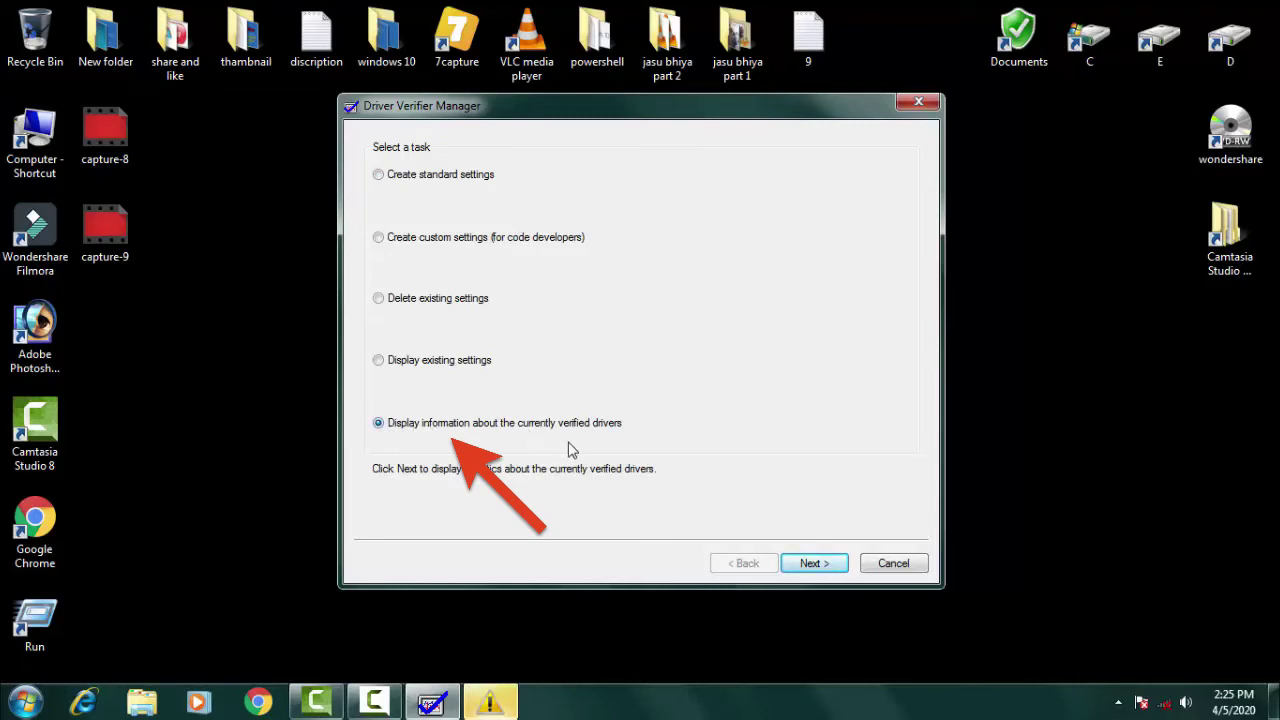
{"action": "left_click", "coordinate": [822, 566]}
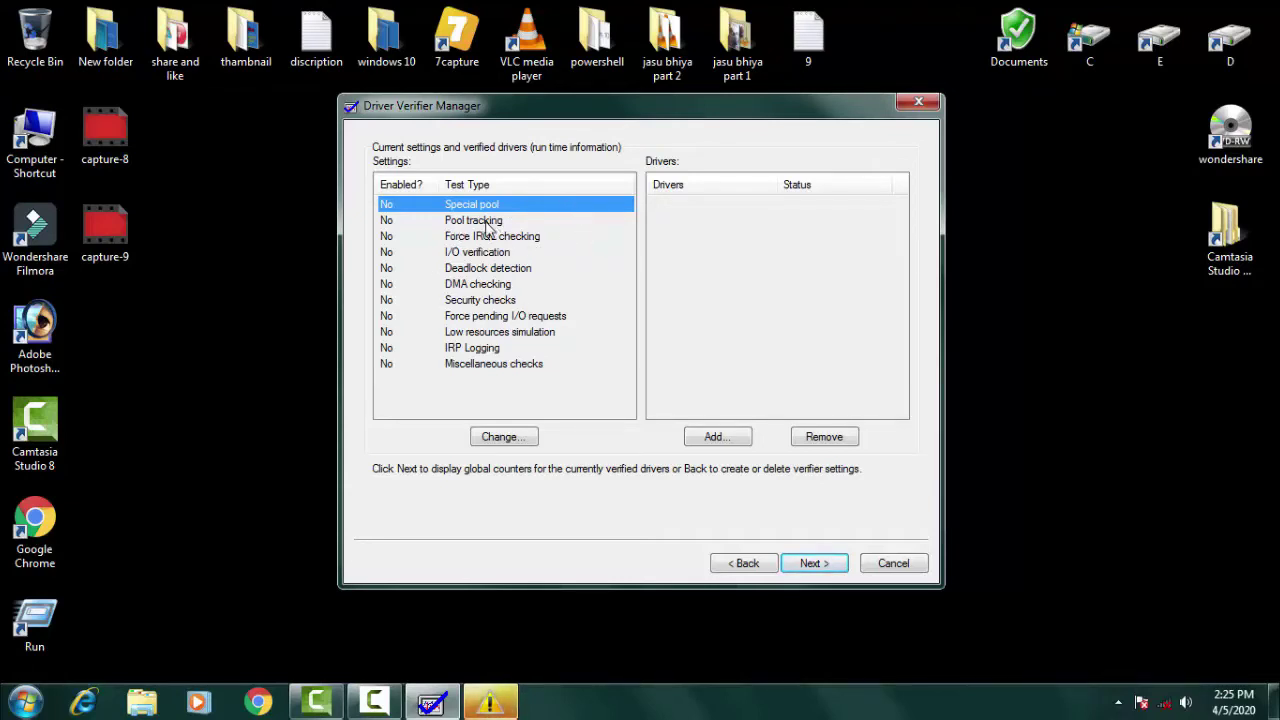
{"action": "left_click", "coordinate": [814, 563]}
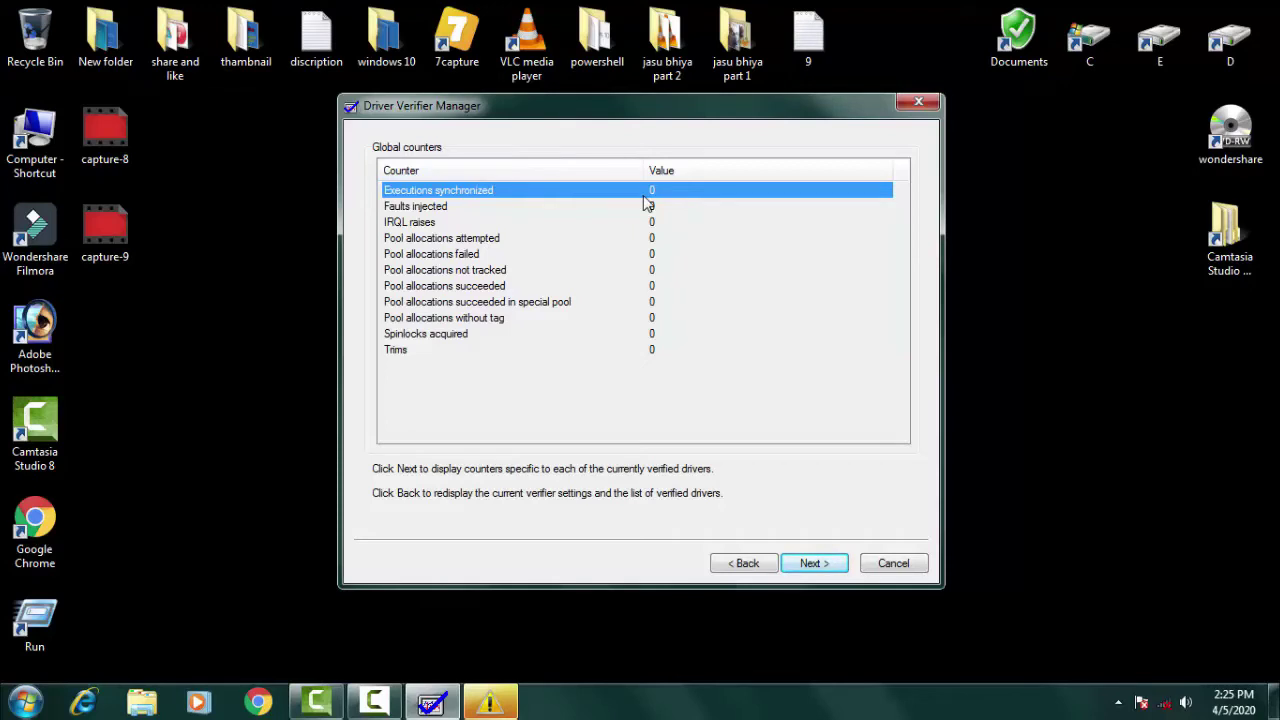
{"action": "left_click", "coordinate": [730, 565]}
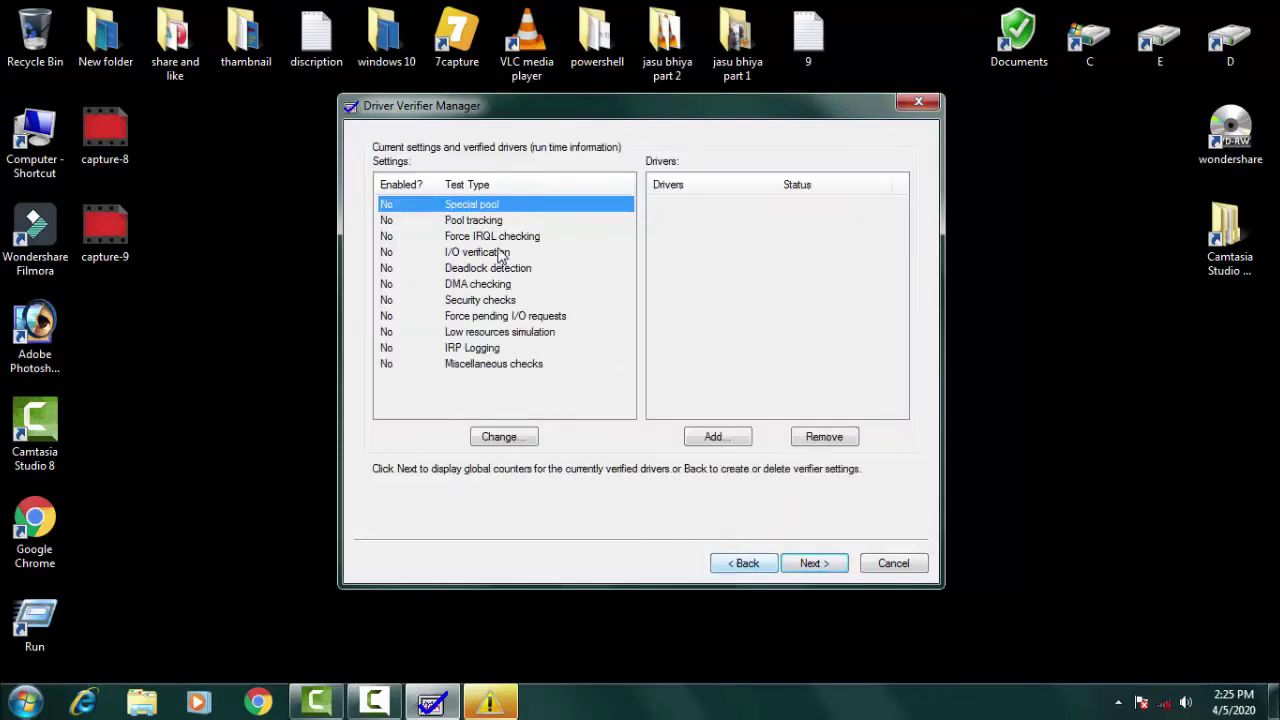
{"action": "left_click", "coordinate": [447, 222]}
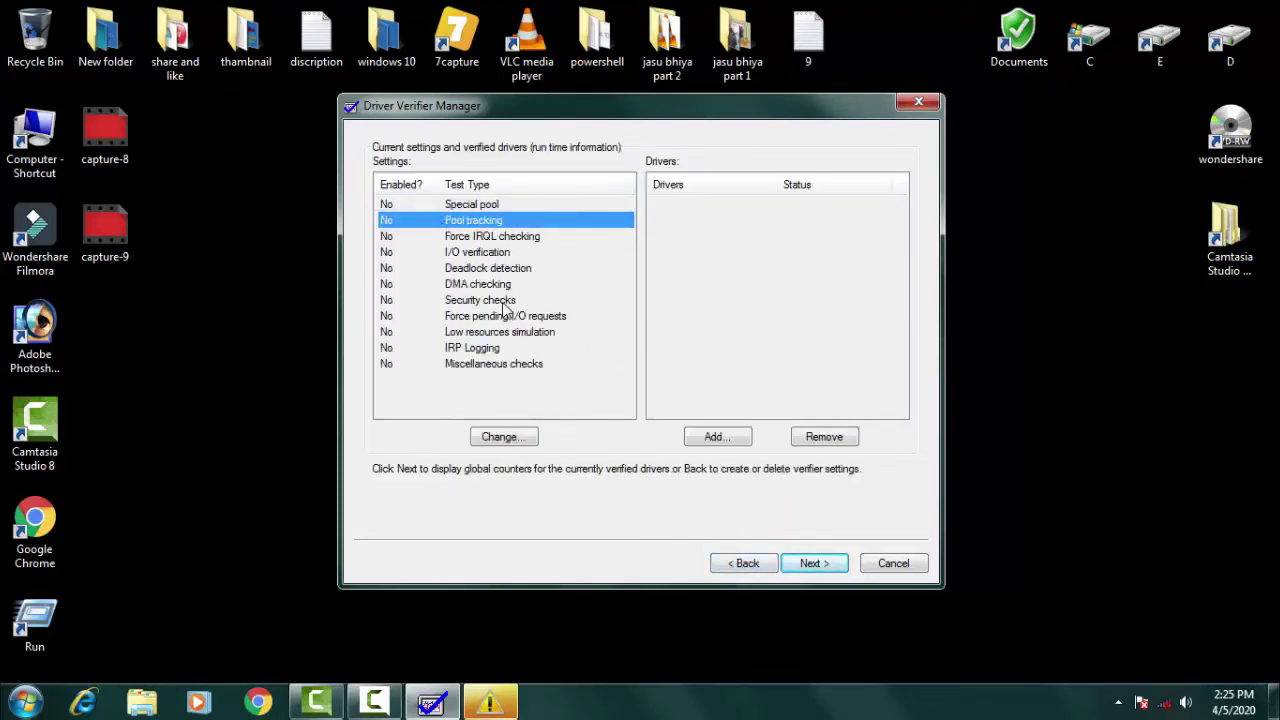
{"action": "left_click", "coordinate": [812, 564]}
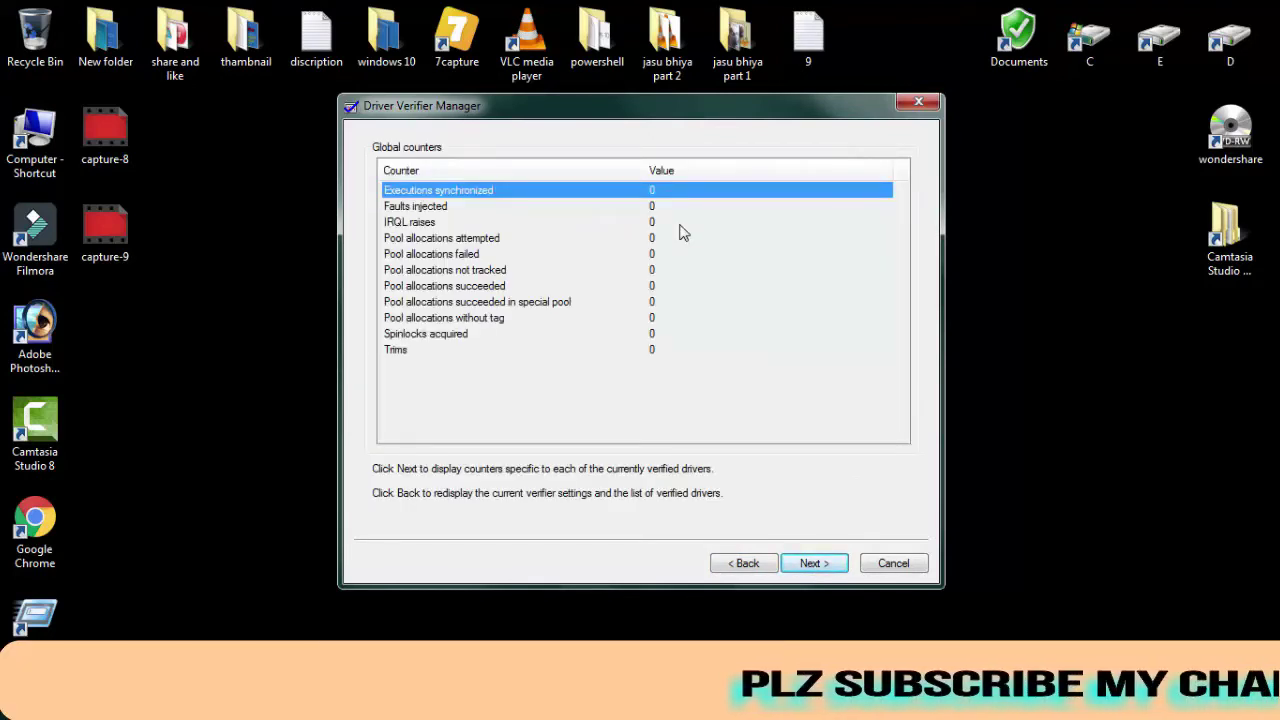
{"action": "left_click", "coordinate": [731, 566]}
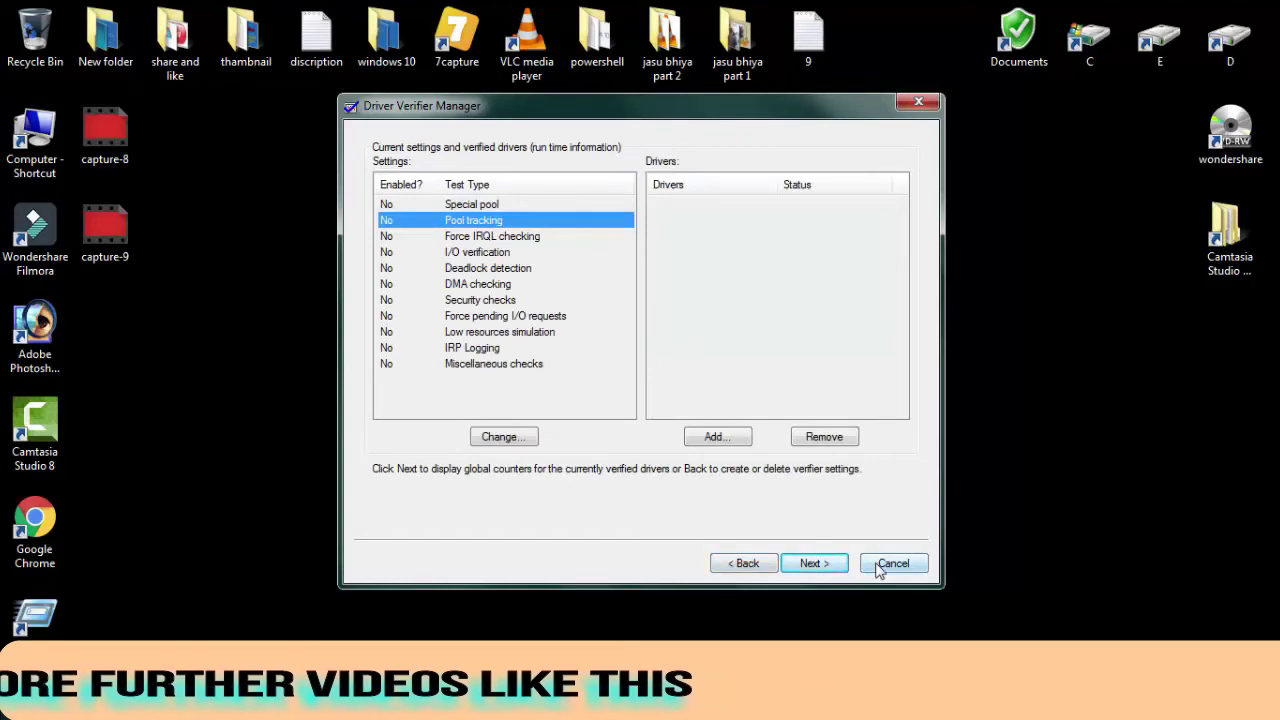
- Cancel out of Driver Verifier Manager and dismiss the counterfeiting notice
{"action": "left_click", "coordinate": [892, 564]}
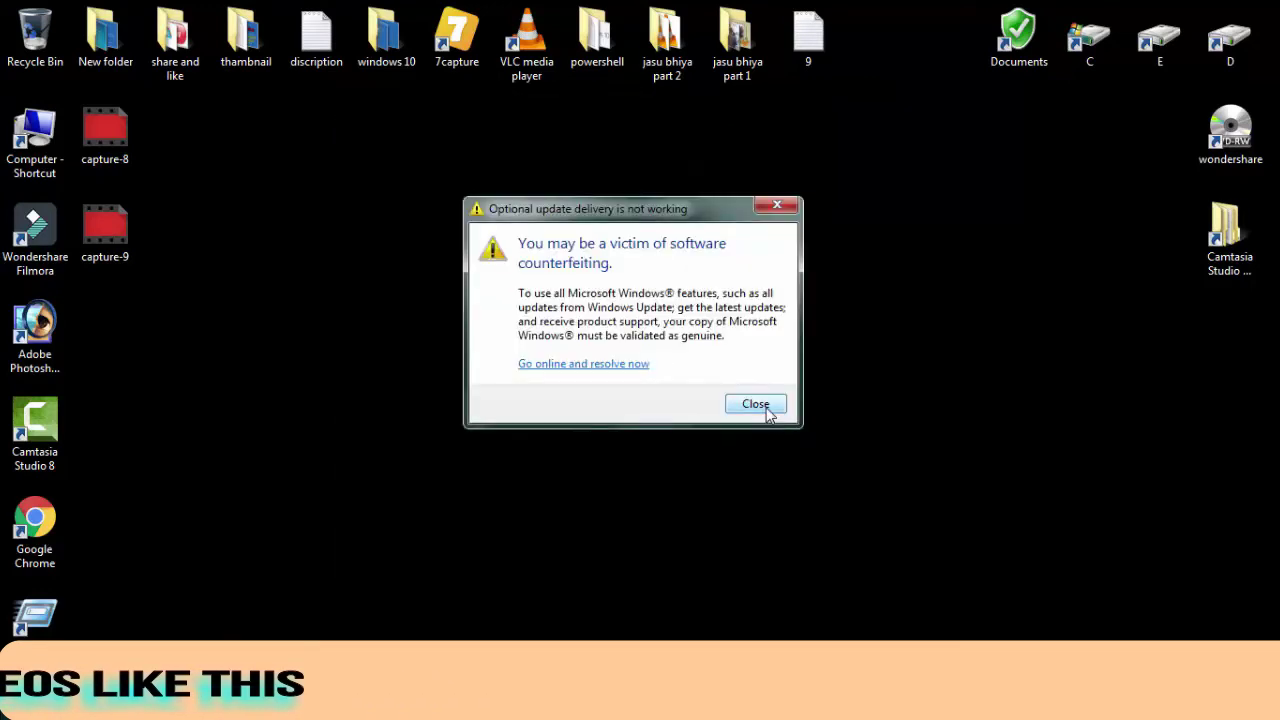
{"action": "left_click", "coordinate": [766, 410]}
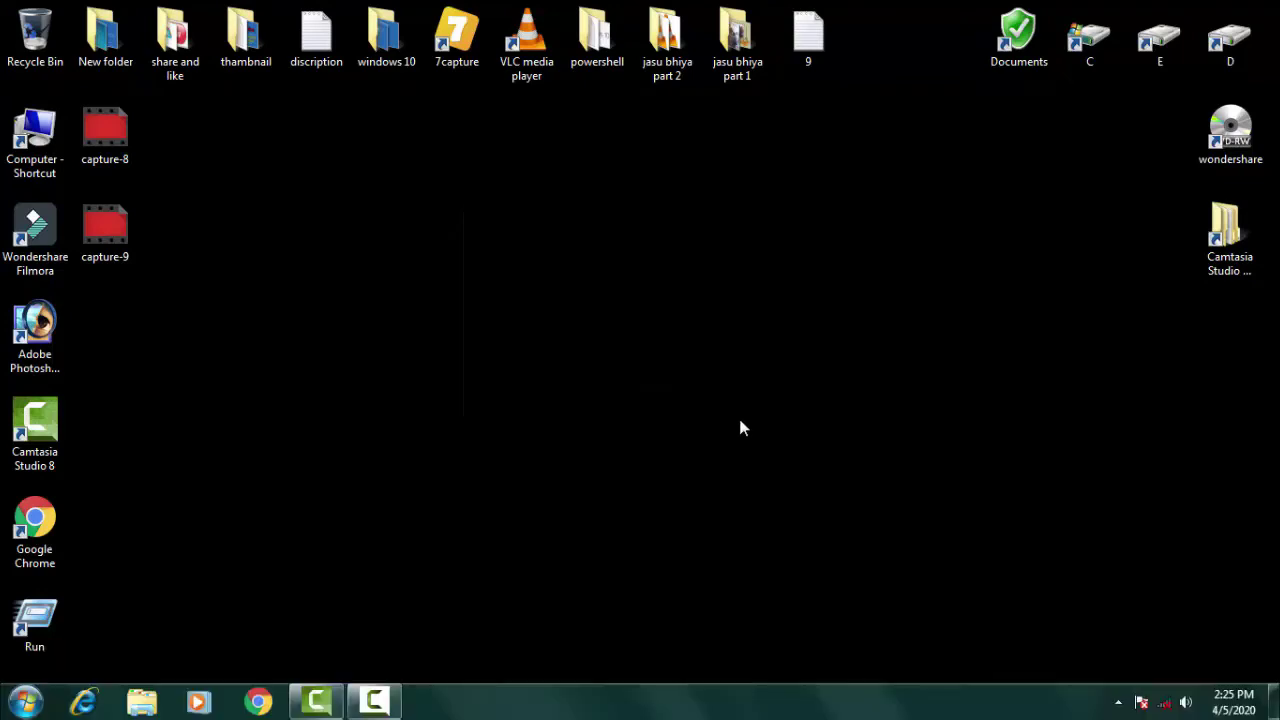
{"action": "left_click", "coordinate": [25, 700]}
- Launch Driver Verifier Manager again by searching 'verif' from the Start menu
{"action": "left_click", "coordinate": [77, 647]}
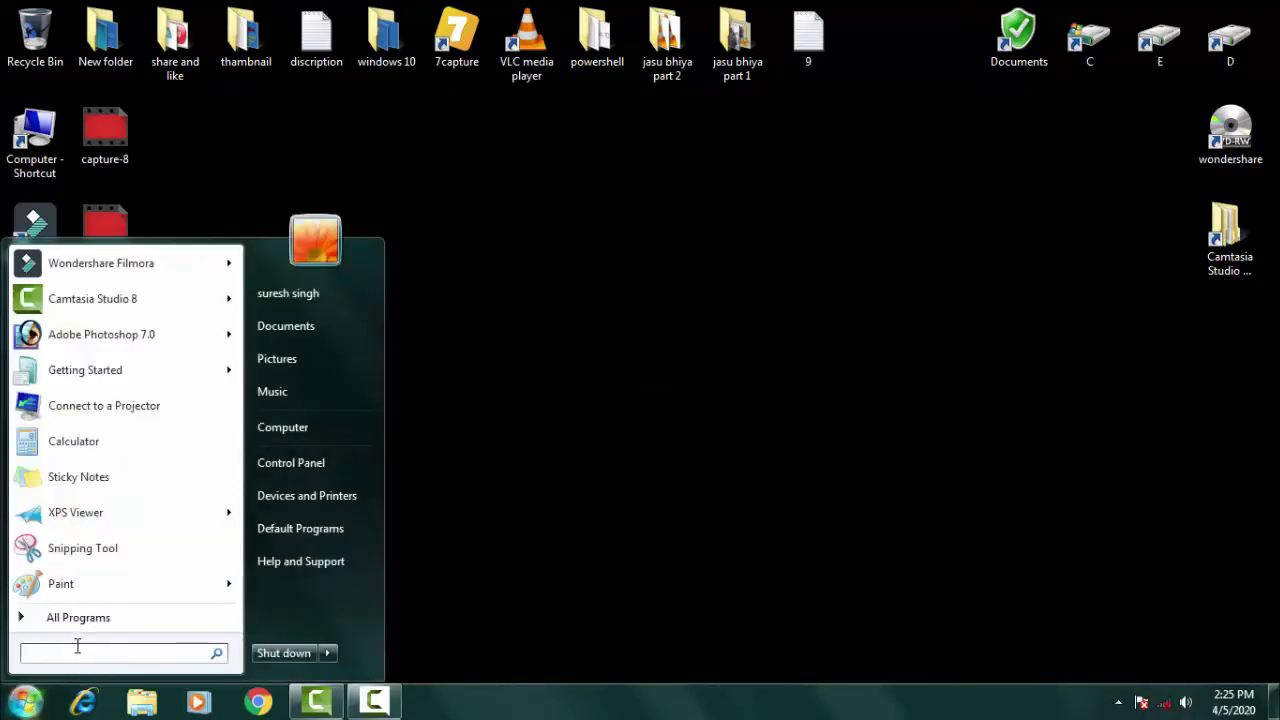
{"action": "type", "text": "v"}
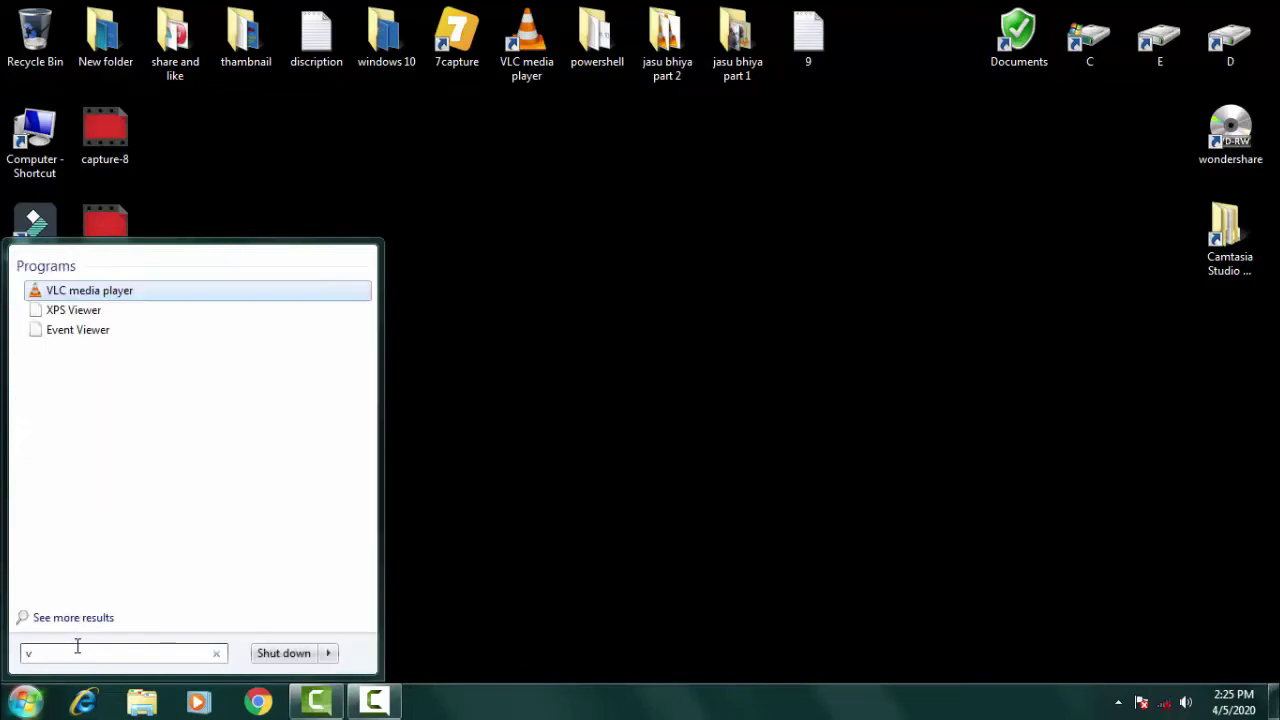
{"action": "type", "text": "erifier"}
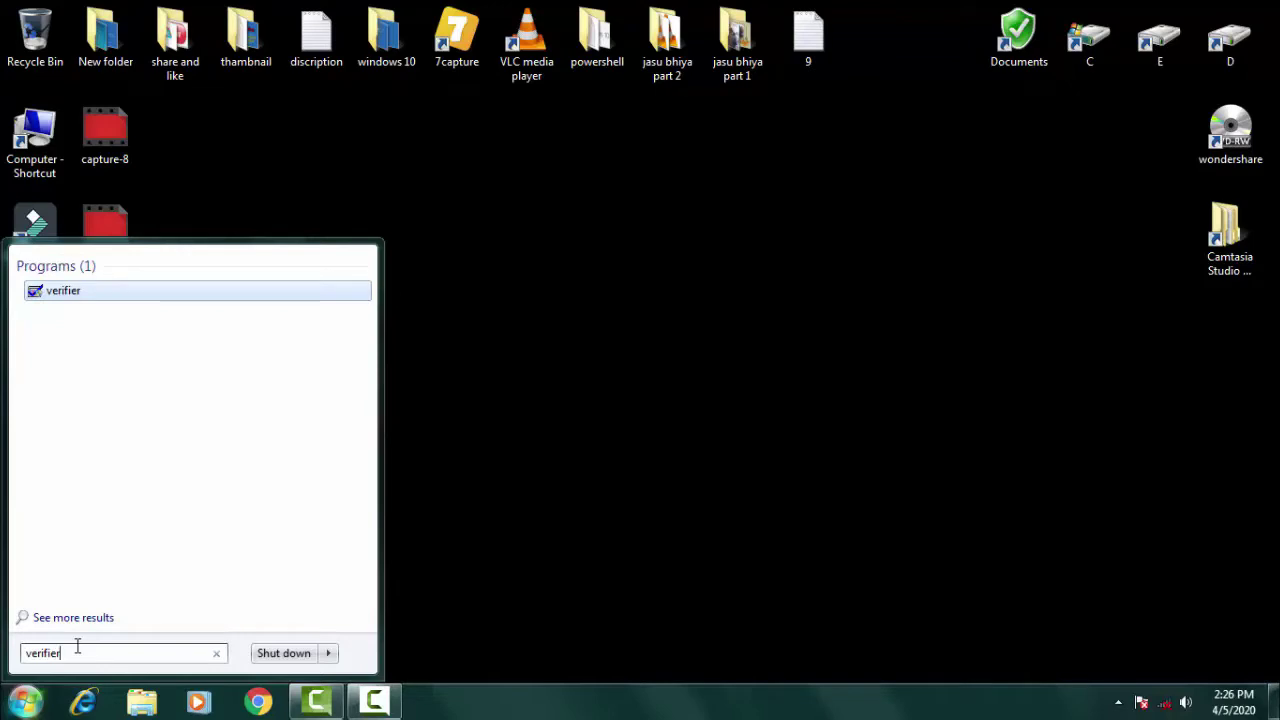
{"action": "key", "text": "Return"}
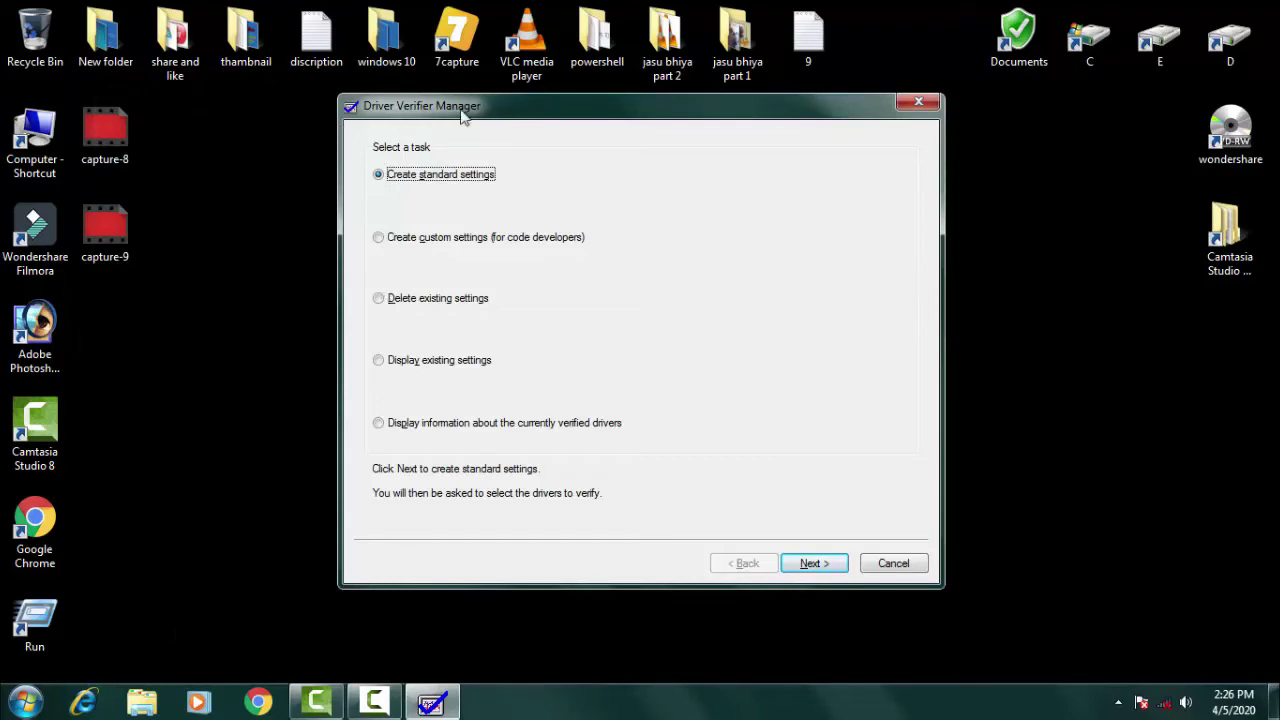
- Delete the existing Driver Verifier settings, confirm the prompt, and cancel out of the manager
{"action": "left_click", "coordinate": [378, 299]}
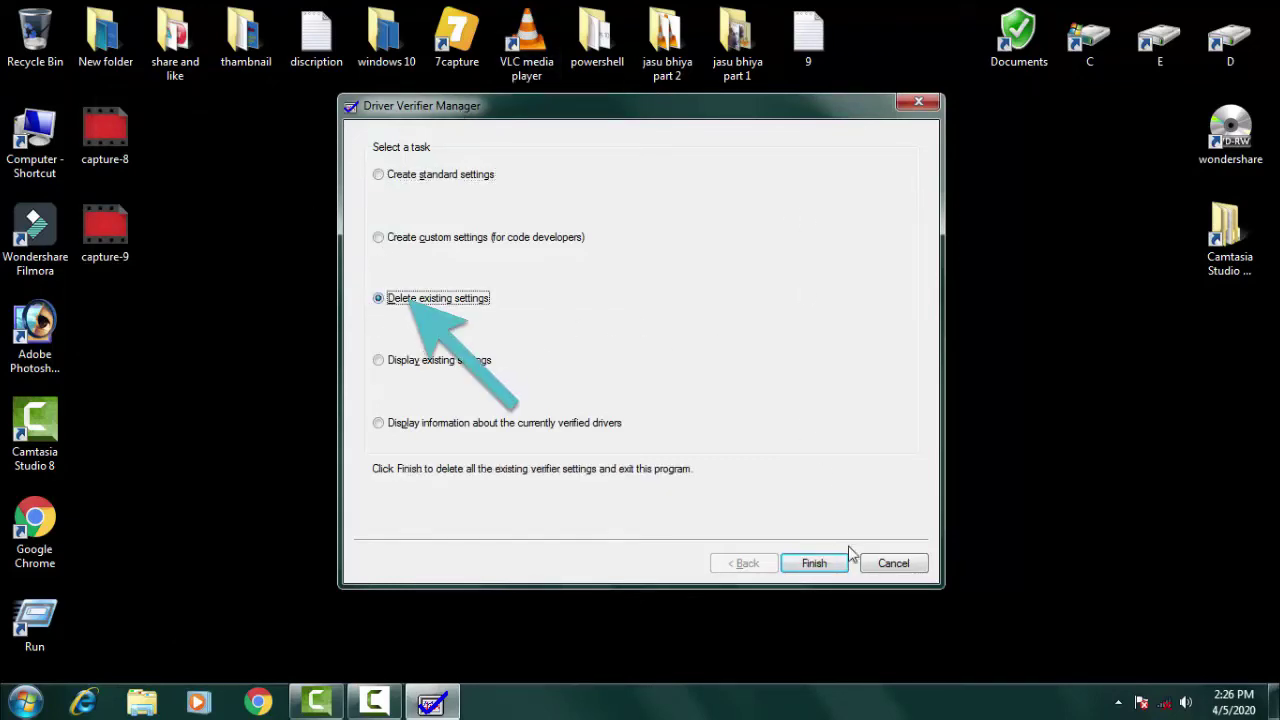
{"action": "left_click", "coordinate": [815, 564]}
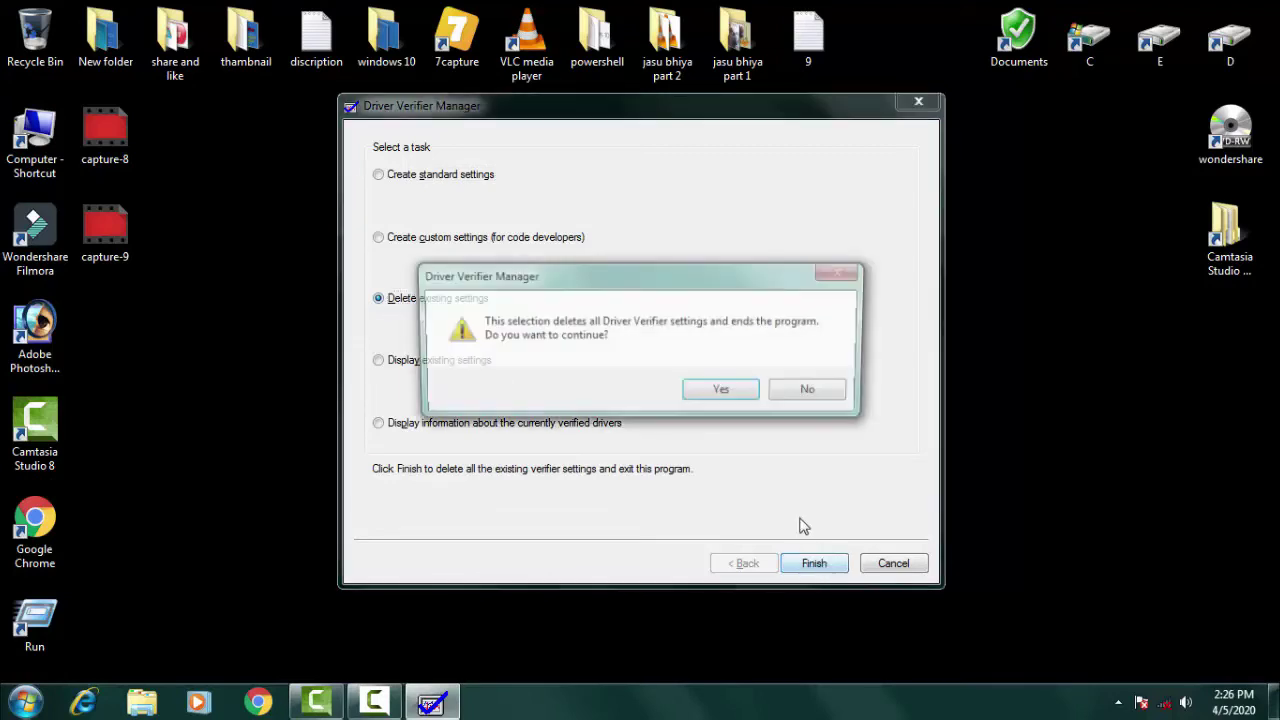
{"action": "left_click", "coordinate": [843, 393]}
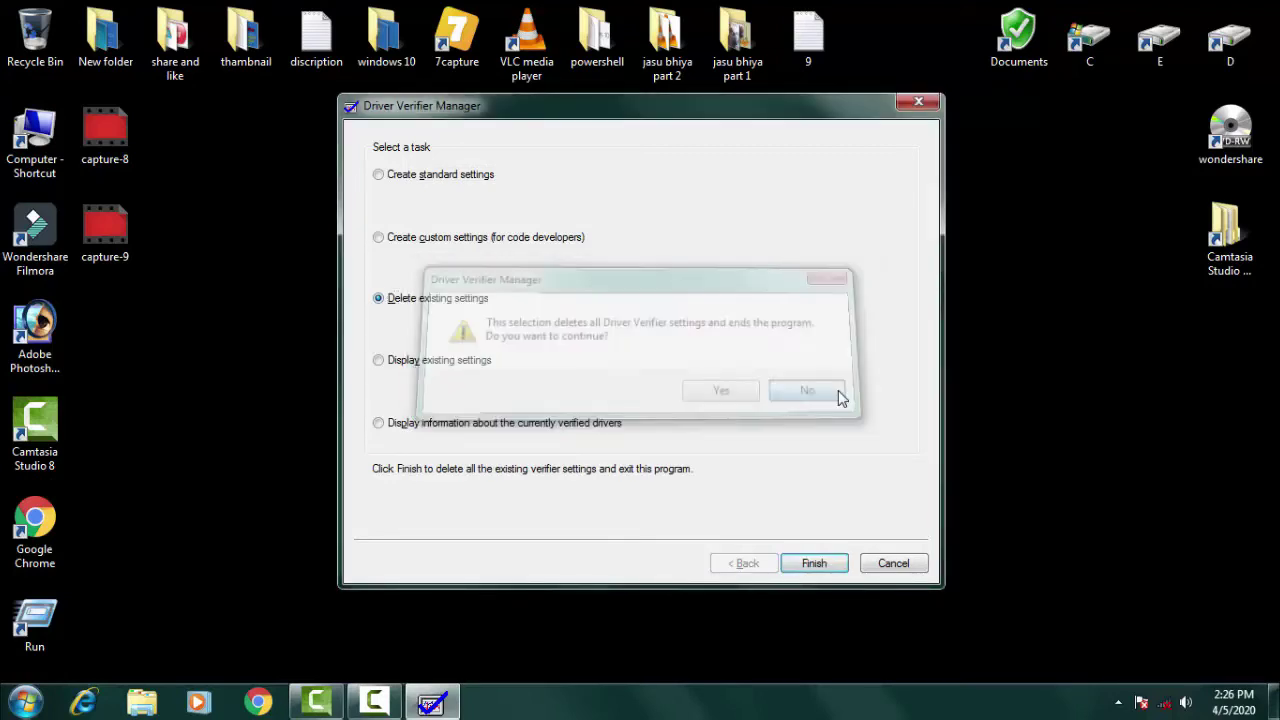
{"action": "left_click", "coordinate": [893, 564]}
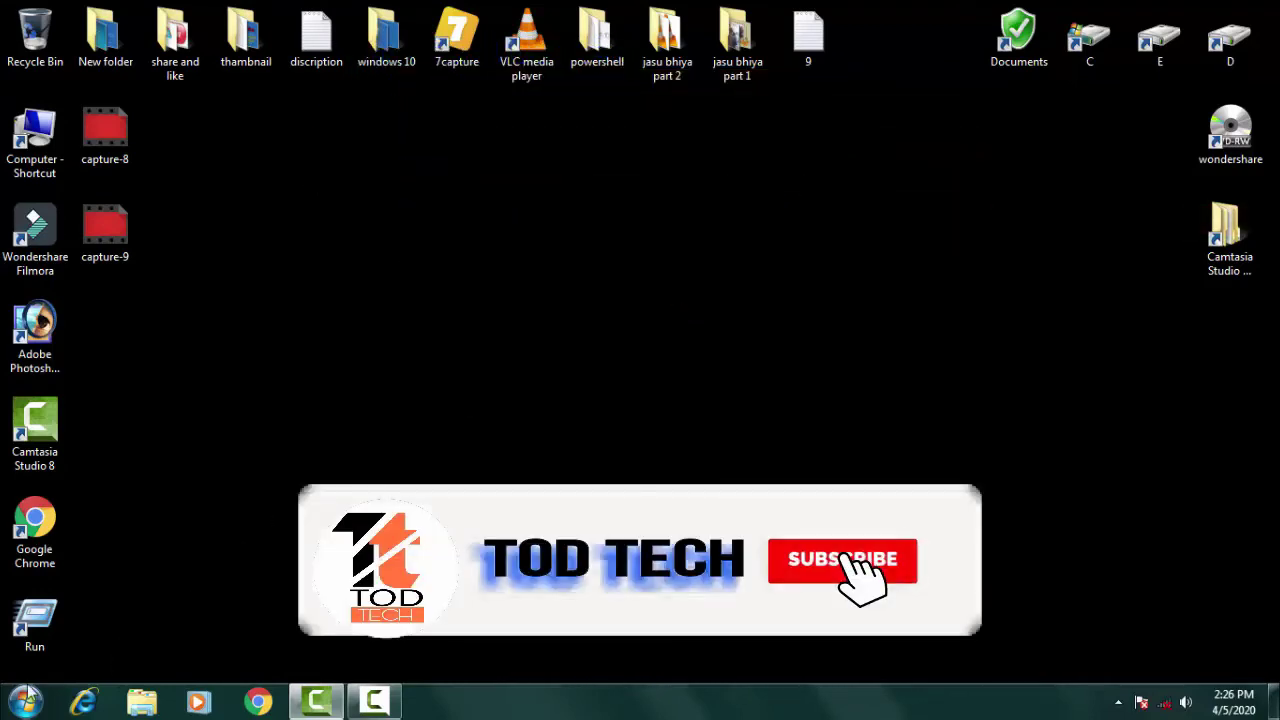
- Open System Configuration by searching 'msconfig' from the Start menu
{"action": "left_click", "coordinate": [26, 703]}
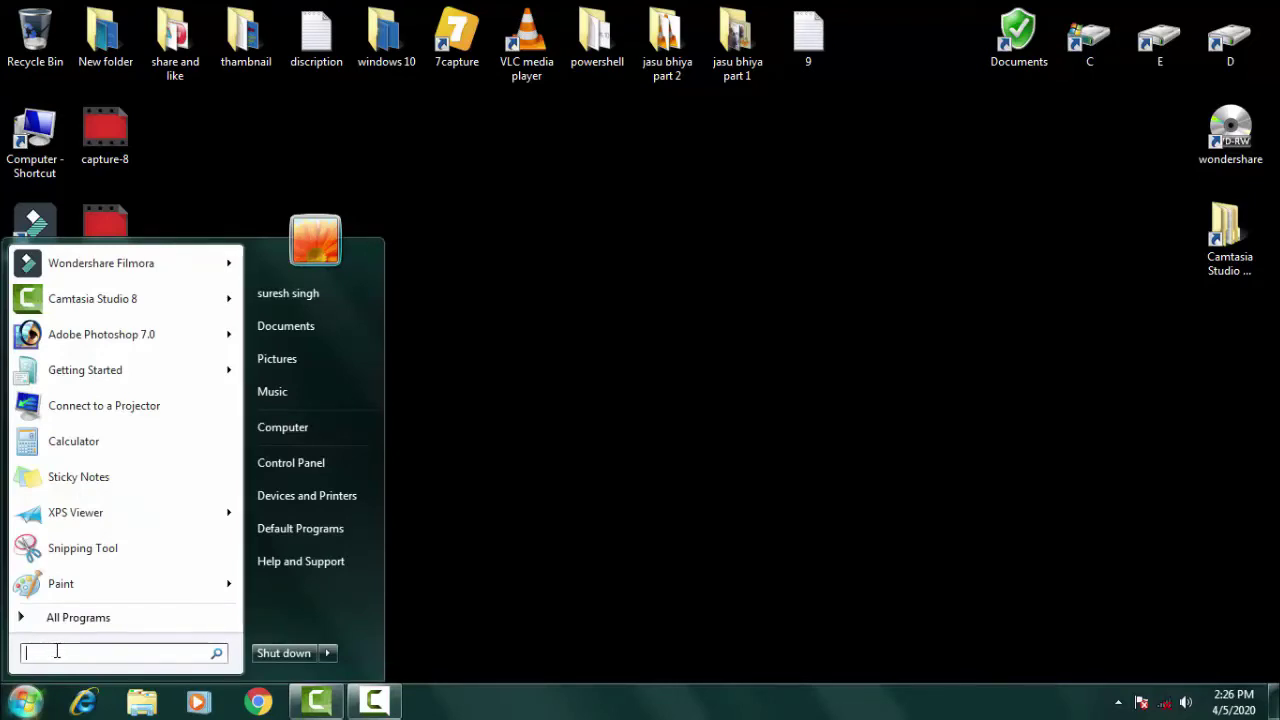
{"action": "type", "text": "msconfig"}
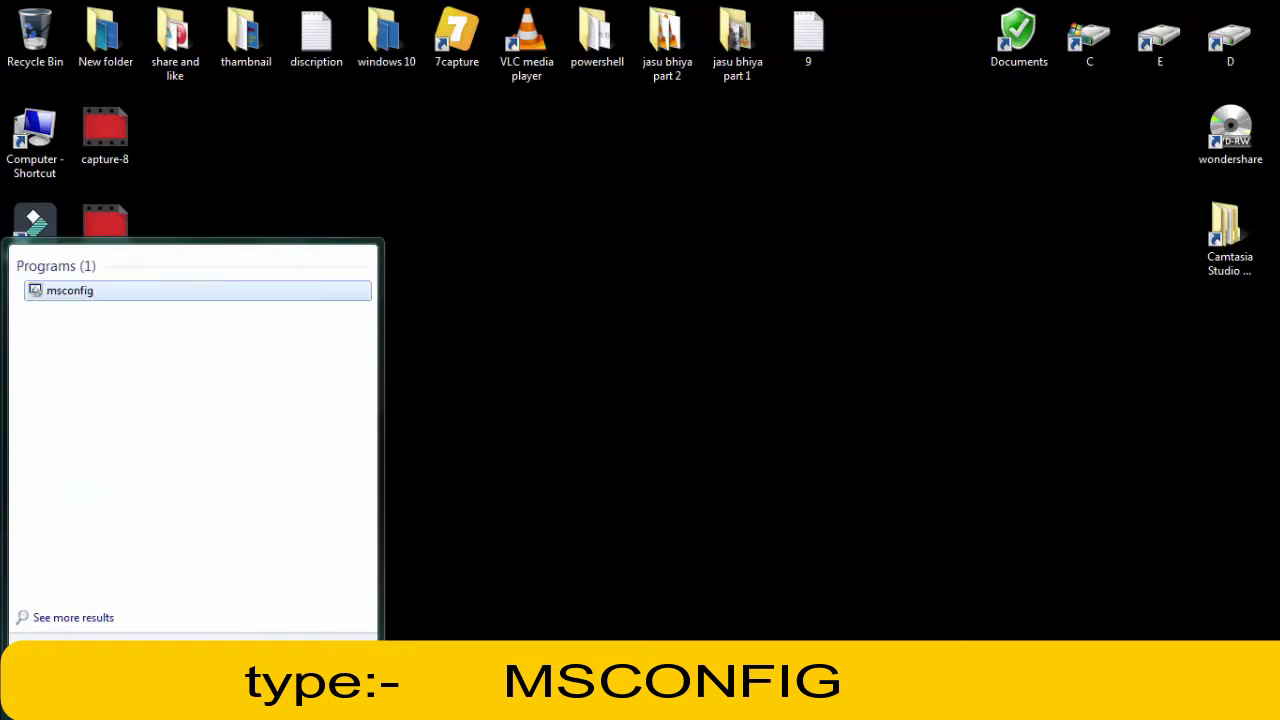
{"action": "key", "text": "Return"}
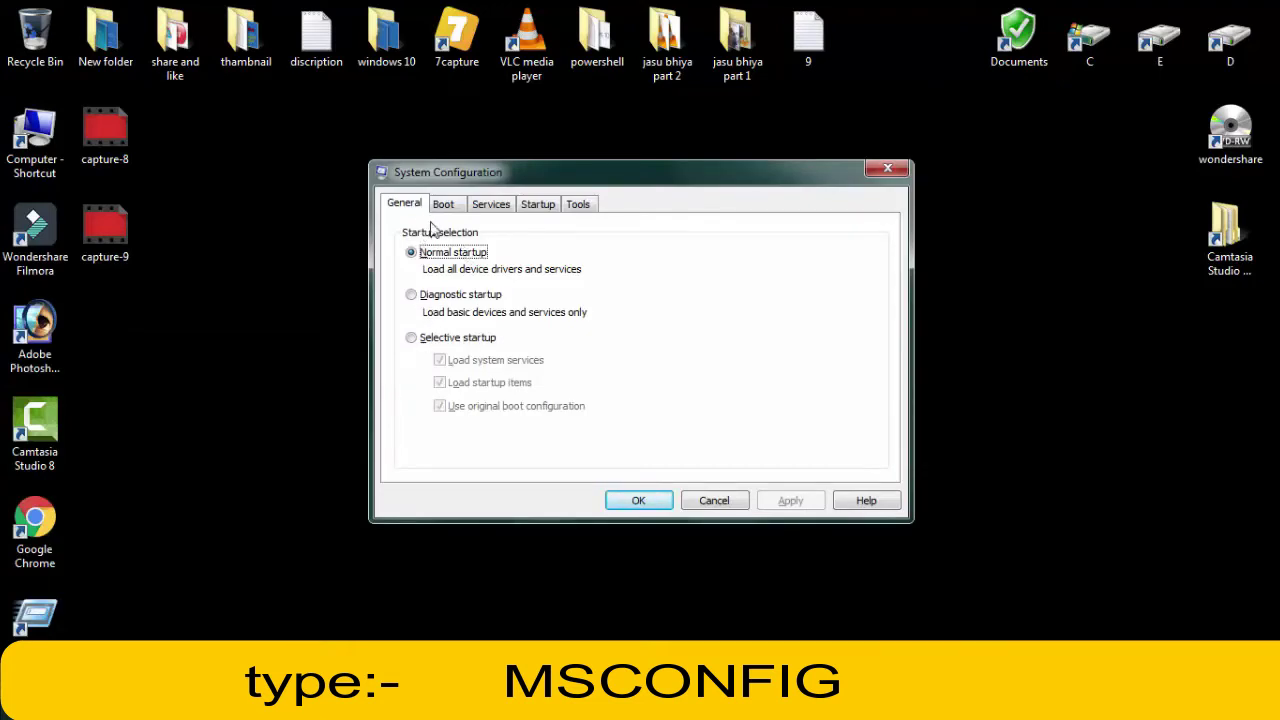
- Switch to selective startup with Load startup items unchecked and apply it
{"action": "left_click", "coordinate": [411, 339]}
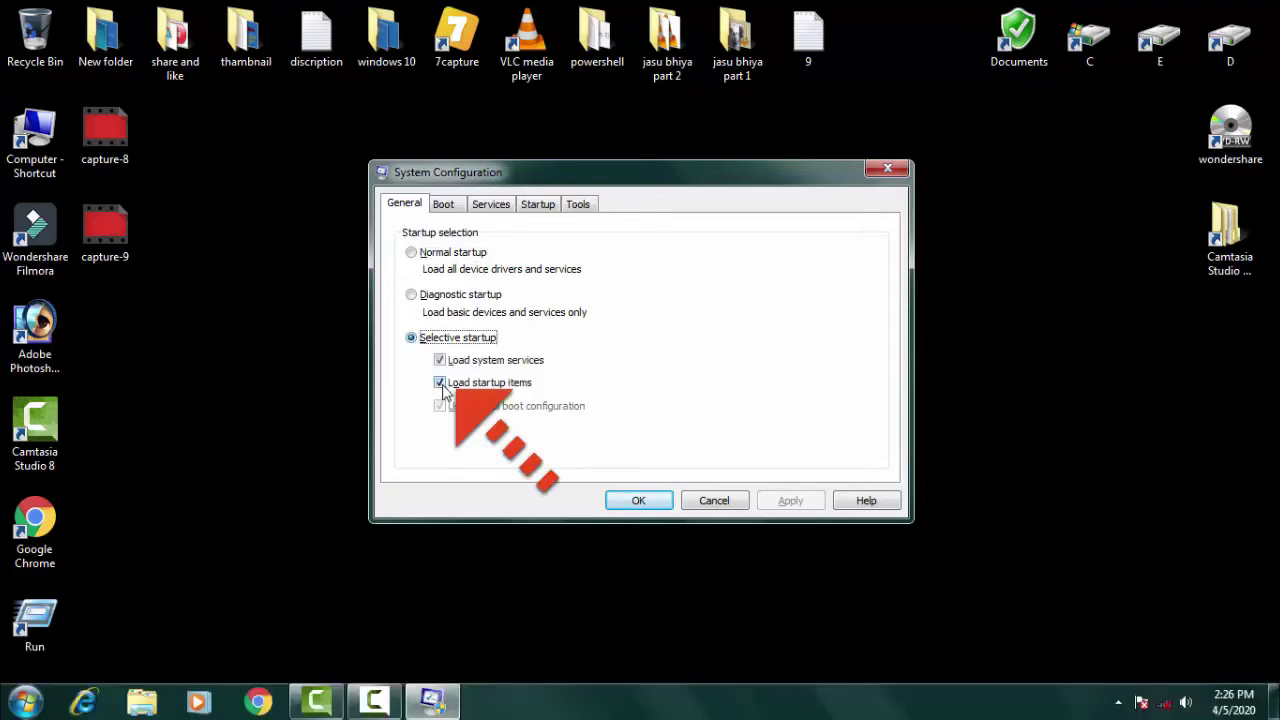
{"action": "left_click", "coordinate": [443, 386]}
{"action": "left_click", "coordinate": [805, 505]}
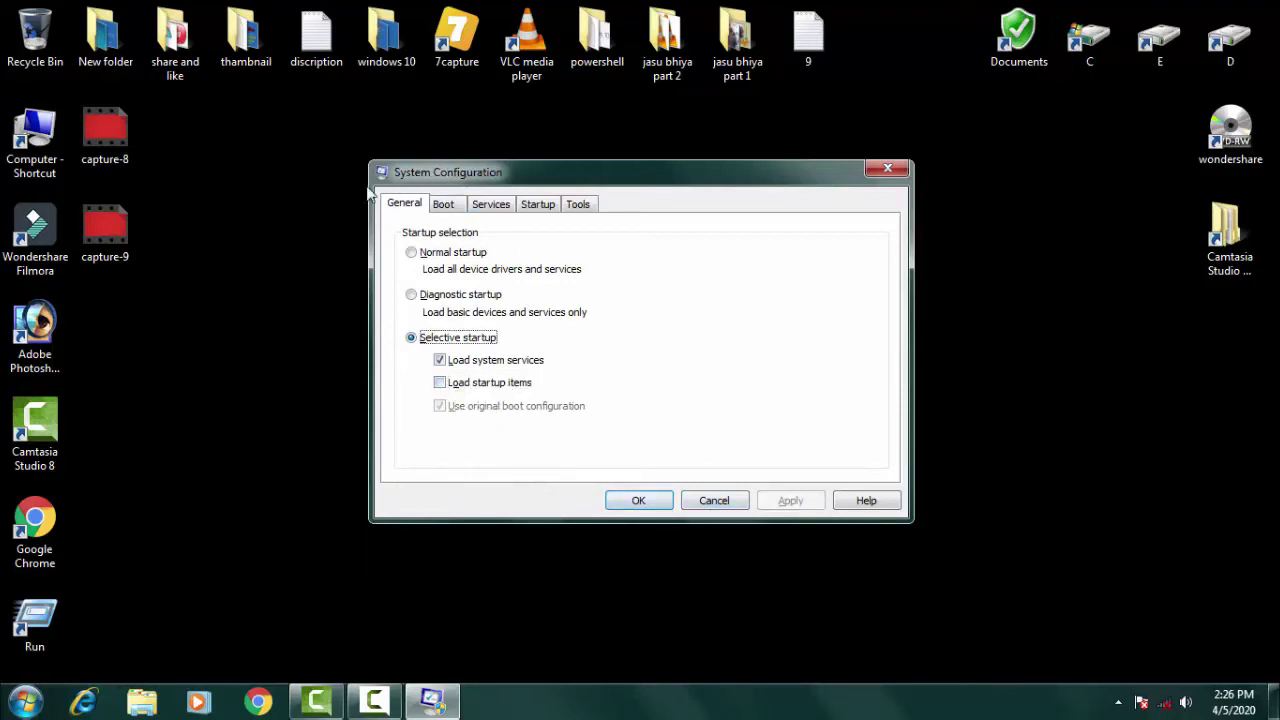
- Disable all services, apply and confirm, then exit without restarting
{"action": "left_click", "coordinate": [485, 205]}
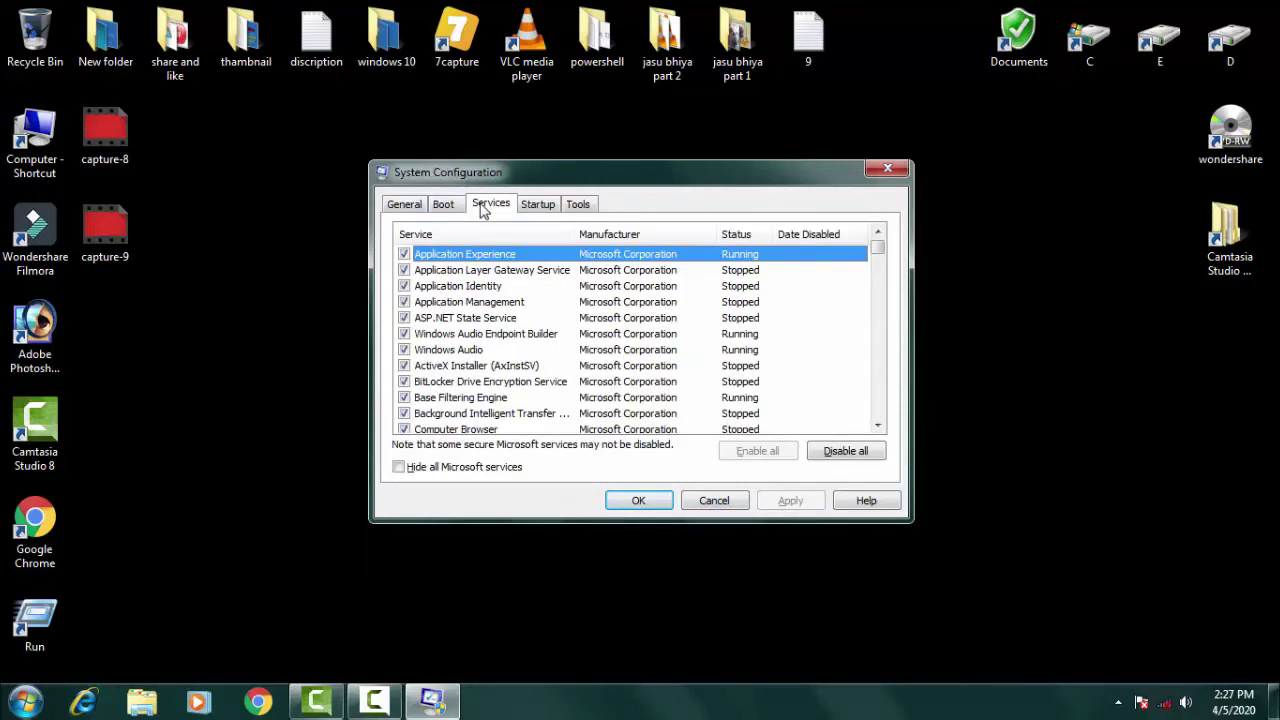
{"action": "left_click", "coordinate": [846, 455]}
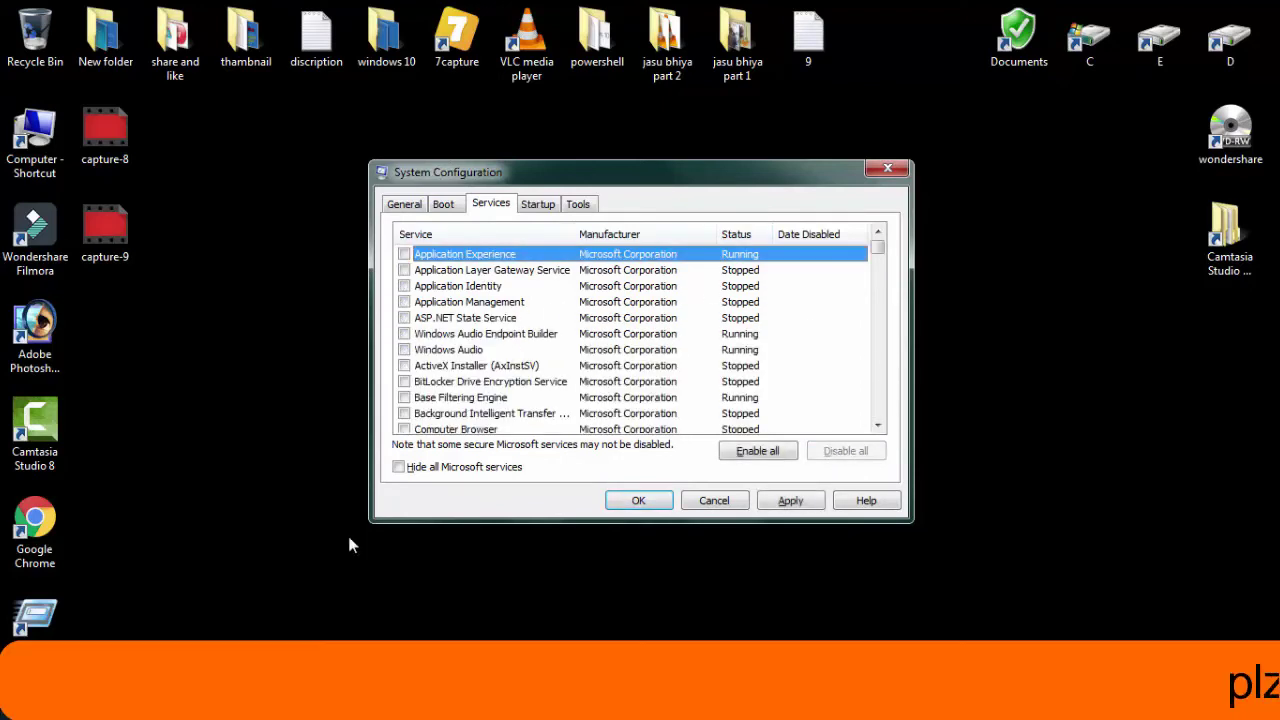
{"action": "left_click", "coordinate": [788, 502]}
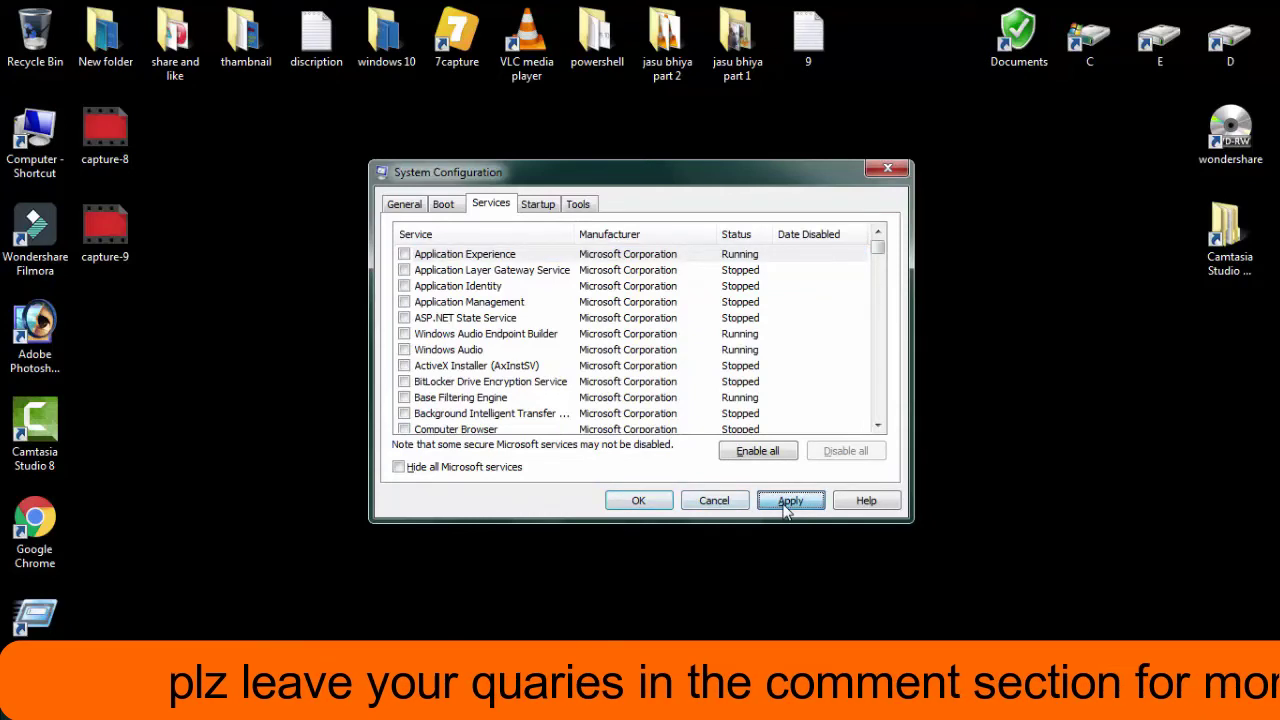
{"action": "left_click", "coordinate": [632, 501]}
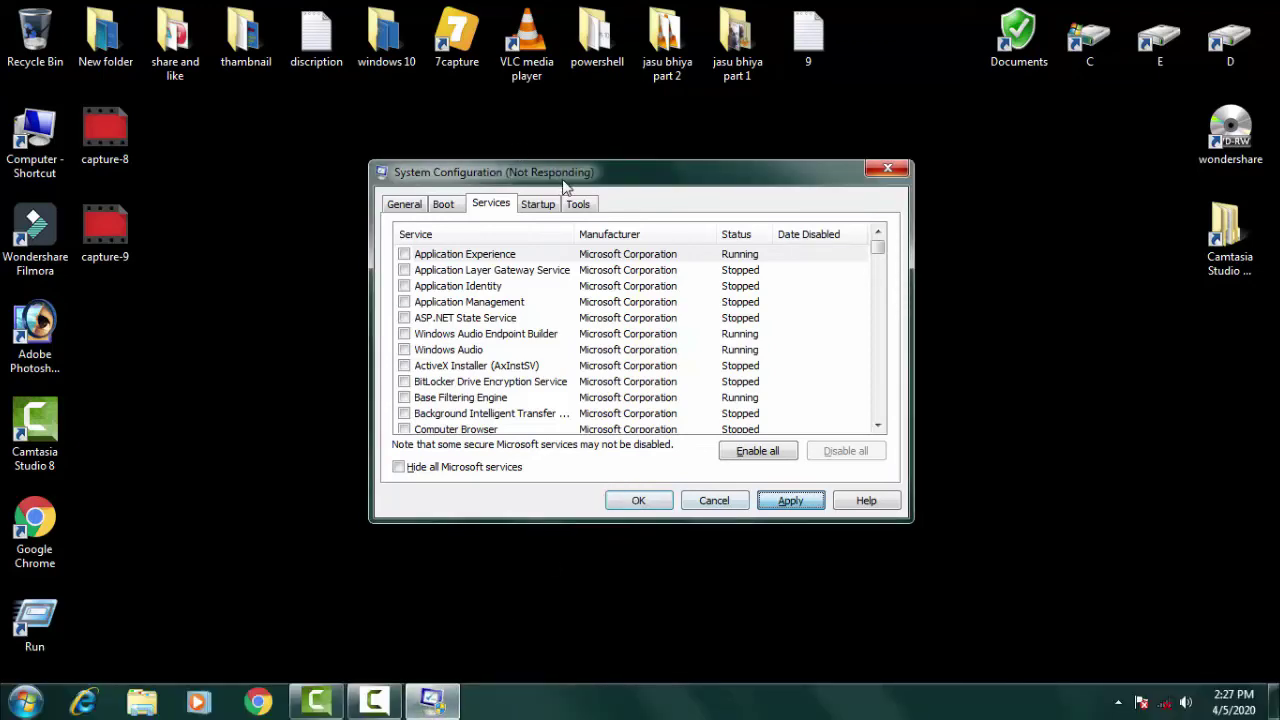
{"action": "left_click_drag", "start_coordinate": [564, 185], "coordinate": [543, 161]}
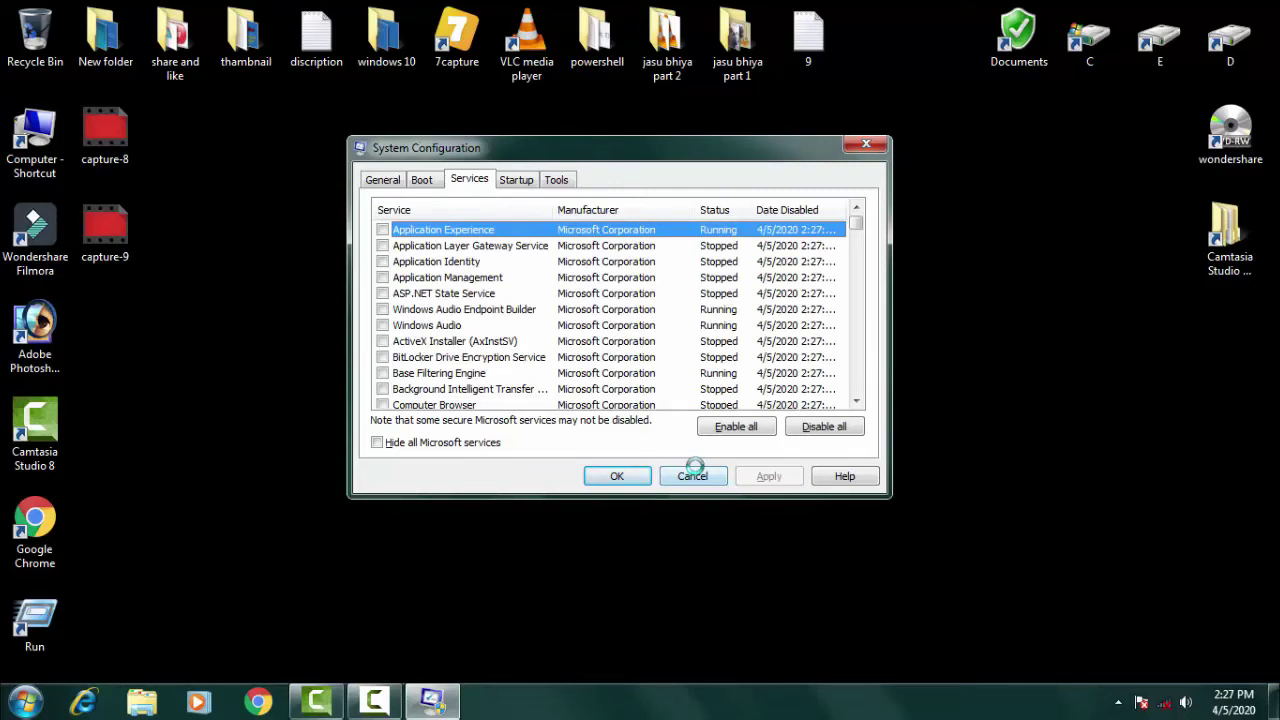
{"action": "left_click", "coordinate": [617, 477]}
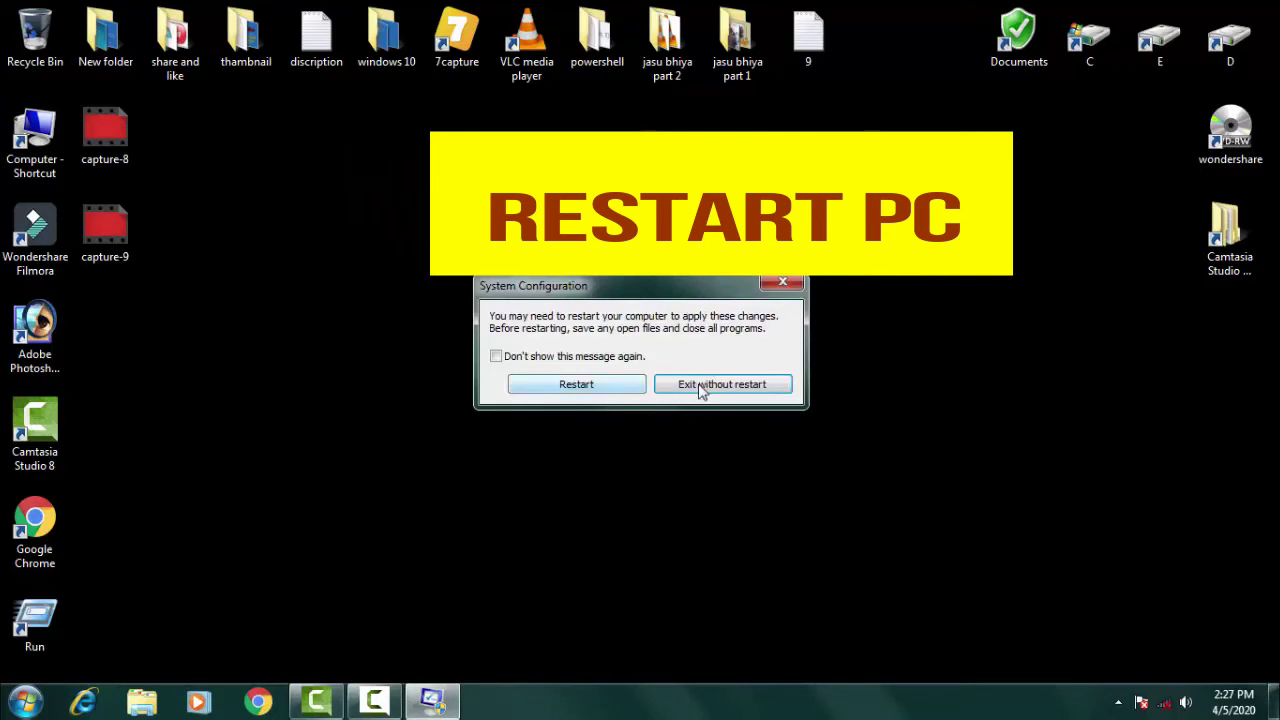
{"action": "left_click", "coordinate": [729, 394]}
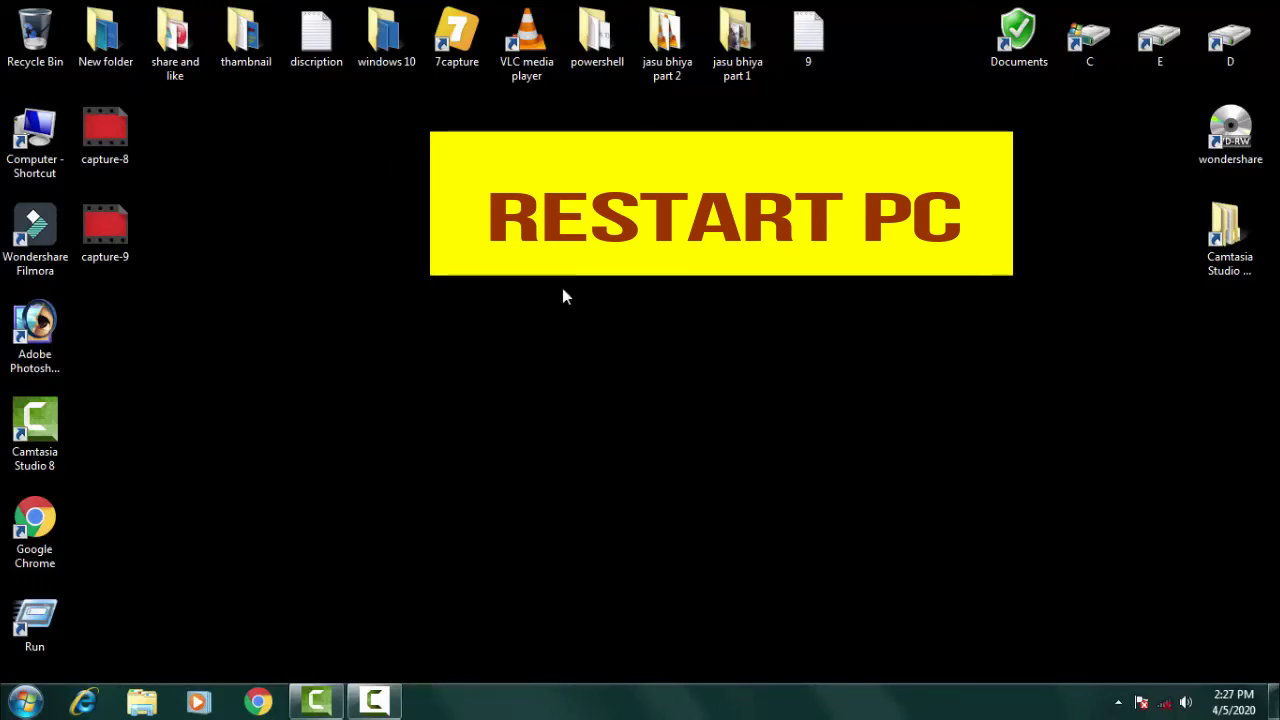
- Reopen System Configuration by searching 'msconfig' from the Start menu
{"action": "left_click", "coordinate": [25, 702]}
{"action": "left_click", "coordinate": [52, 653]}
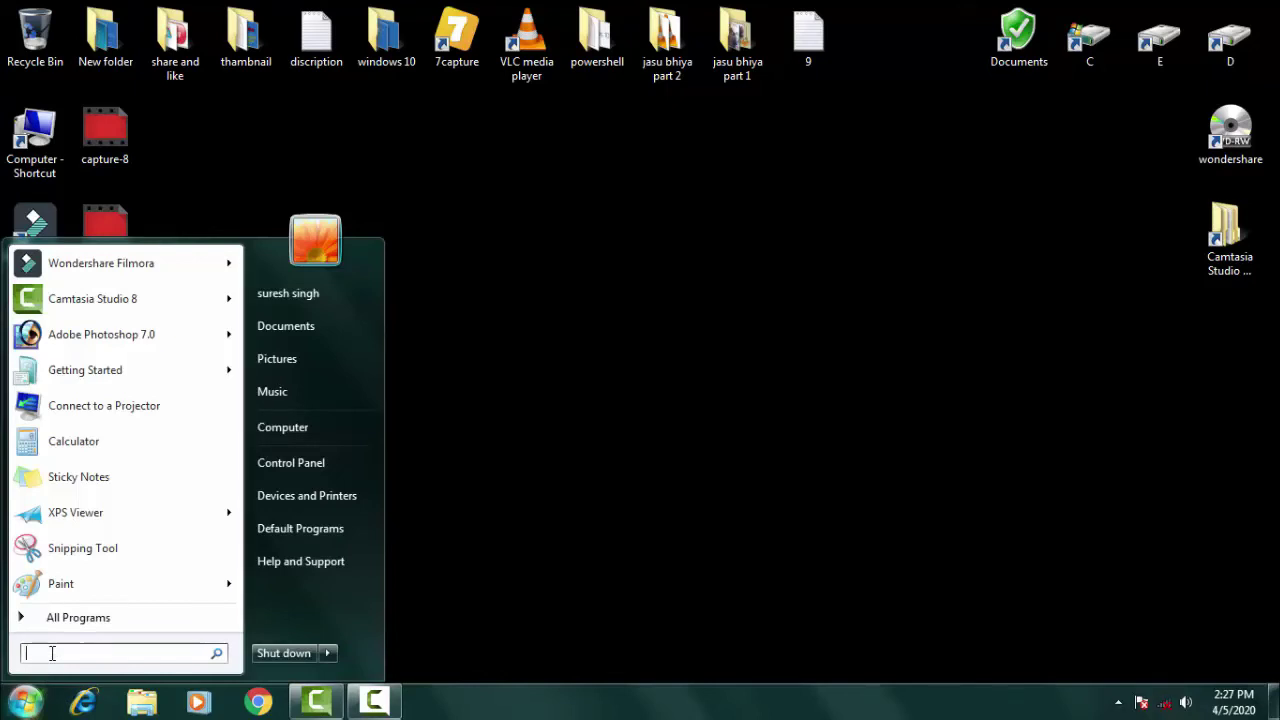
{"action": "type", "text": "msconfig"}
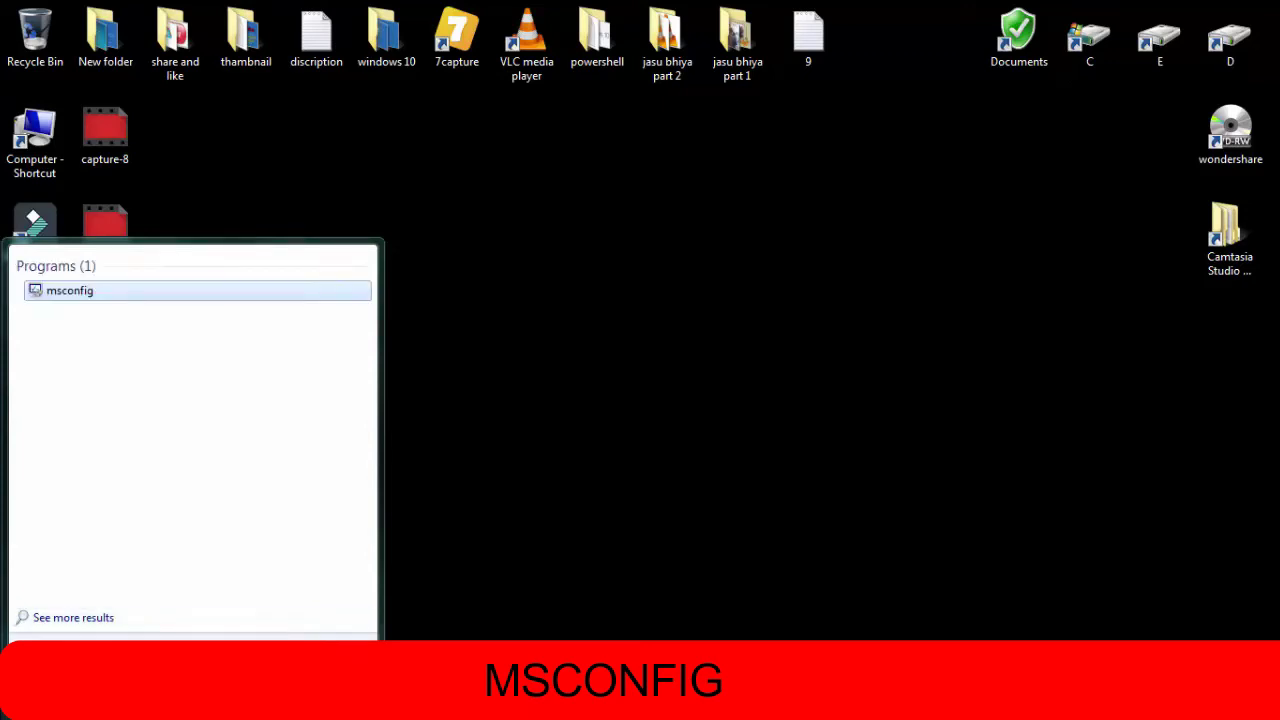
{"action": "key", "text": "Return"}
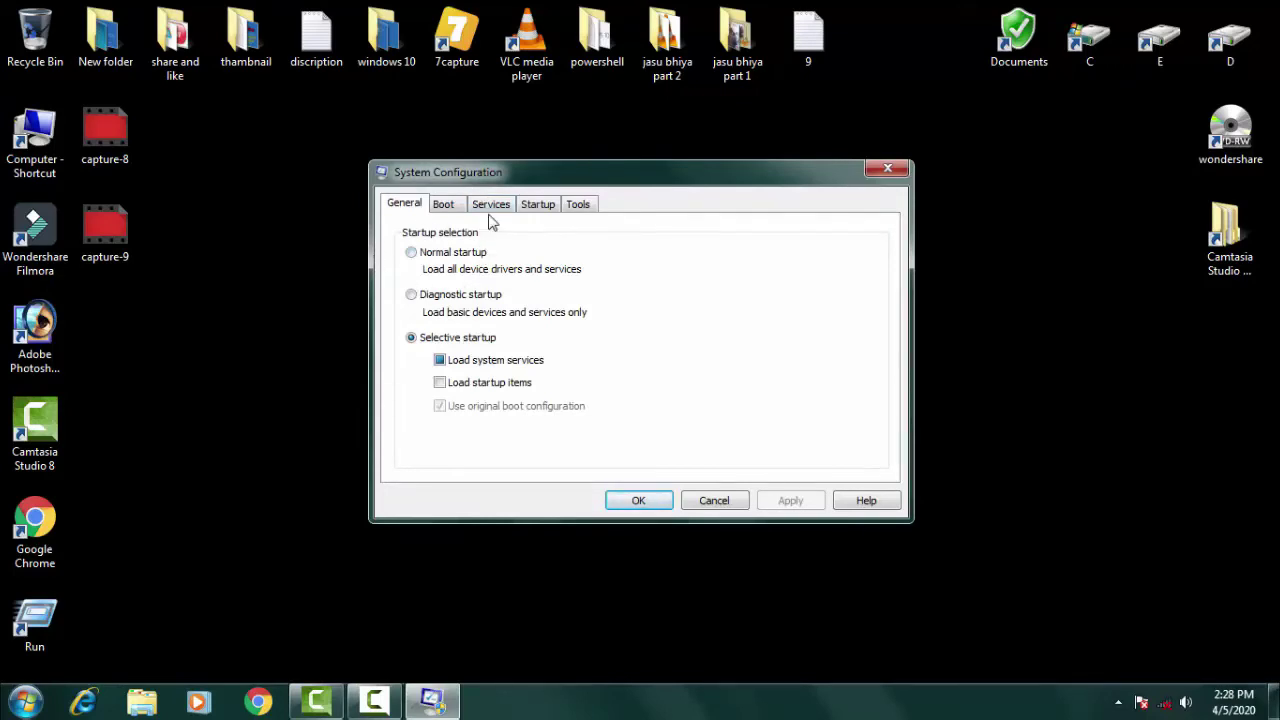
- Re-enable all services in System Configuration, apply and confirm, and exit without restarting
{"action": "left_click", "coordinate": [491, 207]}
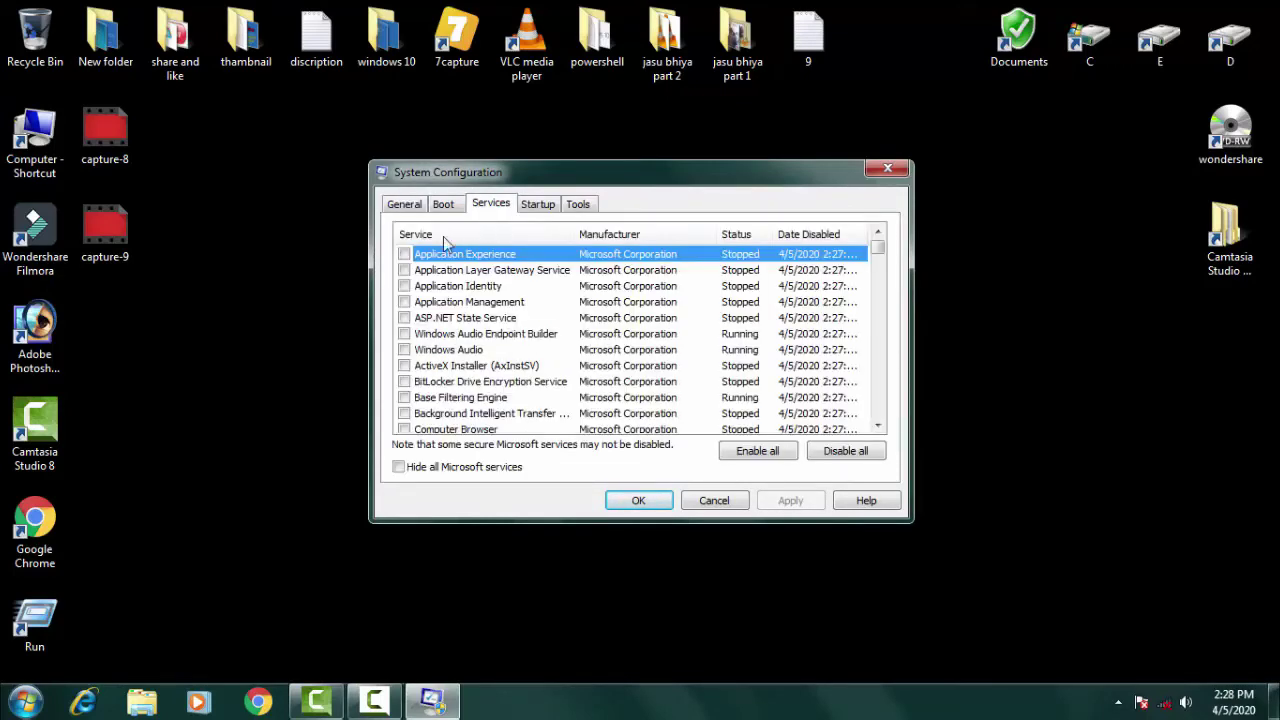
{"action": "left_click", "coordinate": [752, 452]}
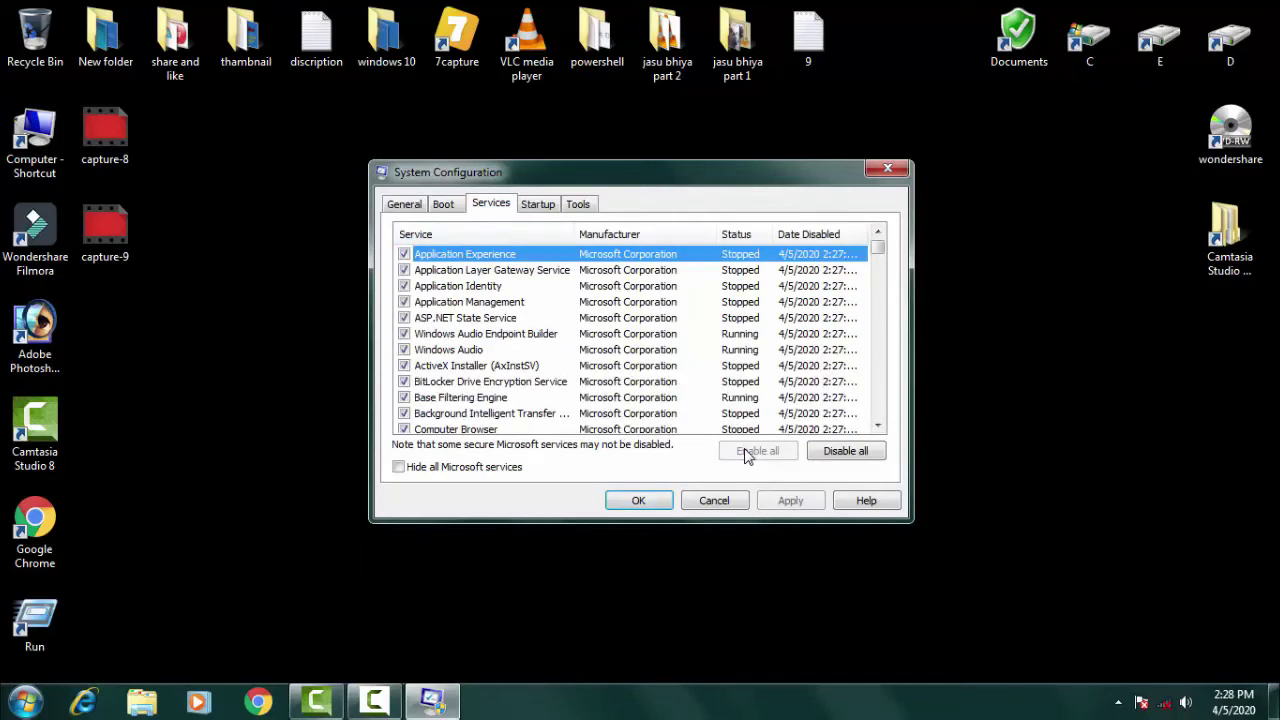
{"action": "left_click", "coordinate": [796, 503]}
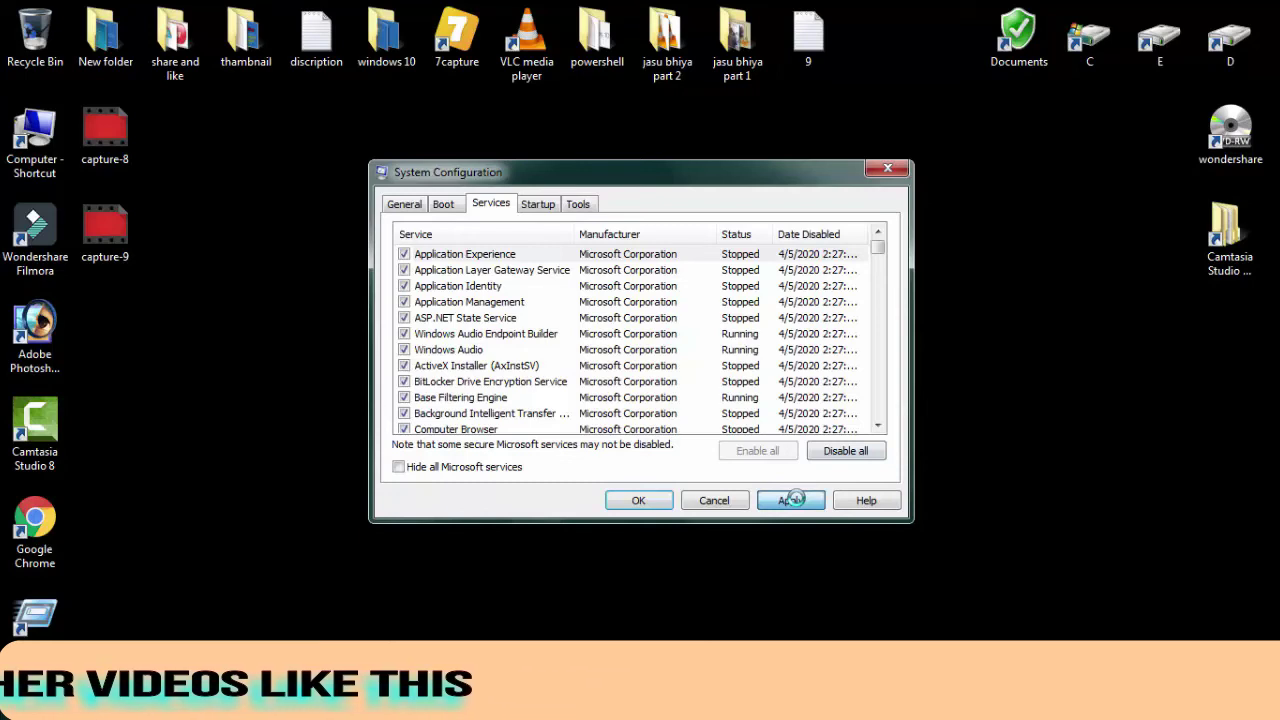
{"action": "left_click", "coordinate": [633, 502]}
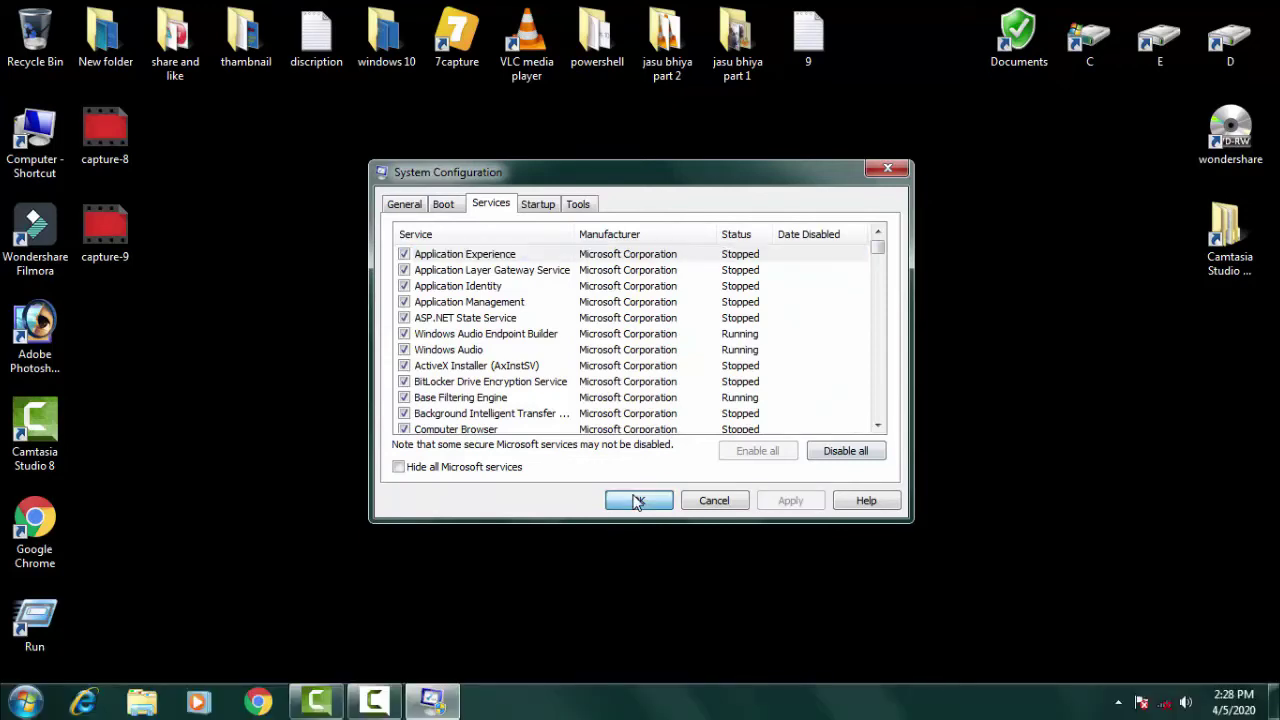
{"action": "left_click", "coordinate": [666, 386]}
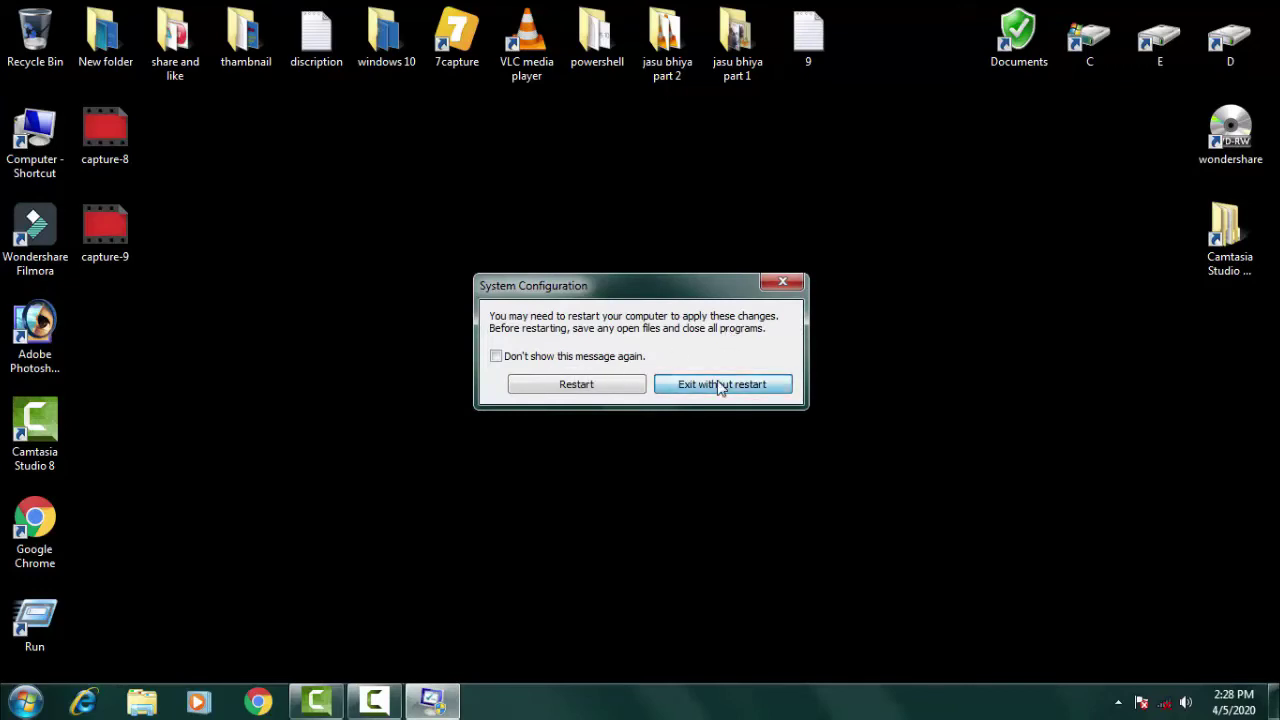
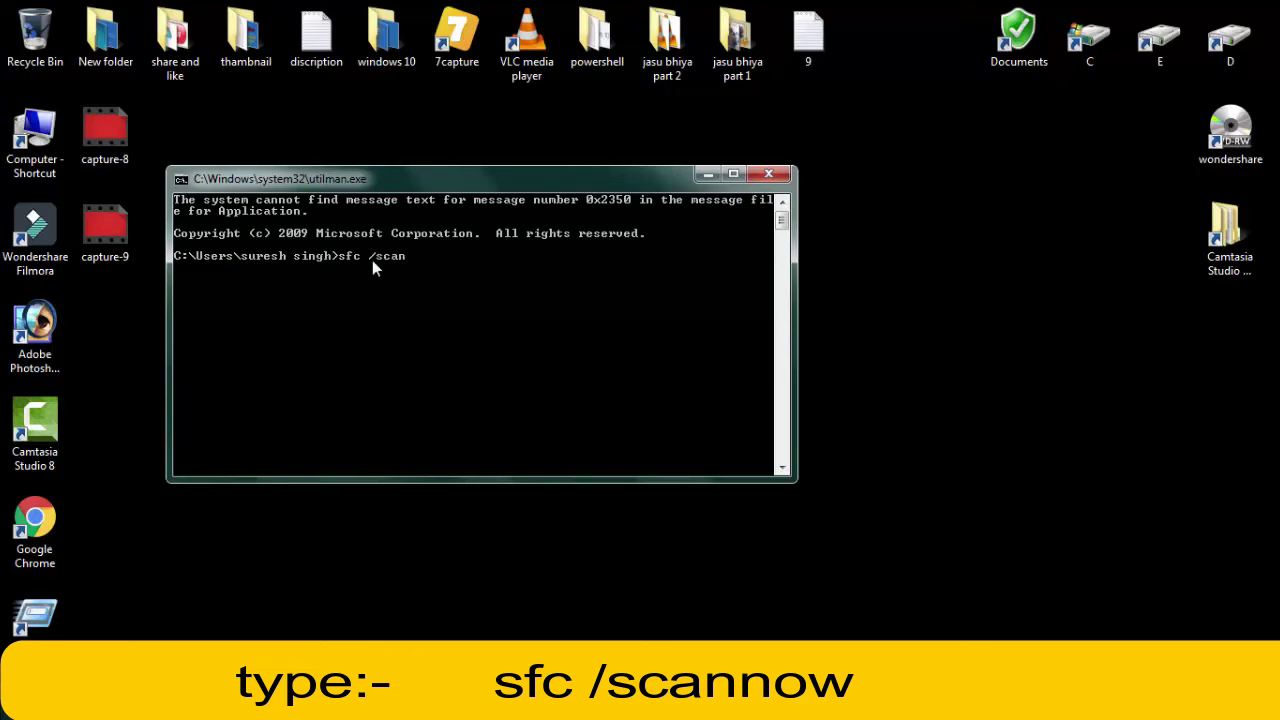
- Run sfc /scannow, which reports that an administrator console session is required
{"action": "type", "text": "ow"}
{"action": "key", "text": "Return"}
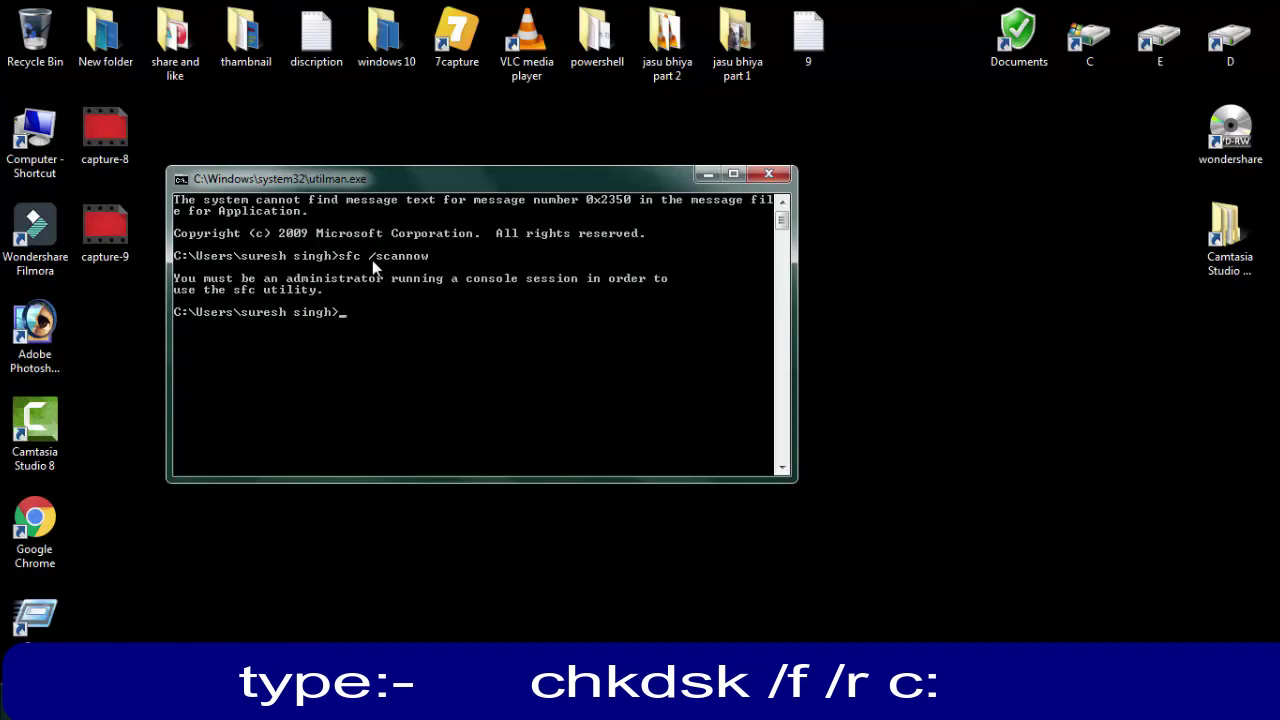
- Run chkdsk /r /f c:, dismissing the colour-scheme warning; it returns Access Denied without elevation
{"action": "type", "text": "chk"}
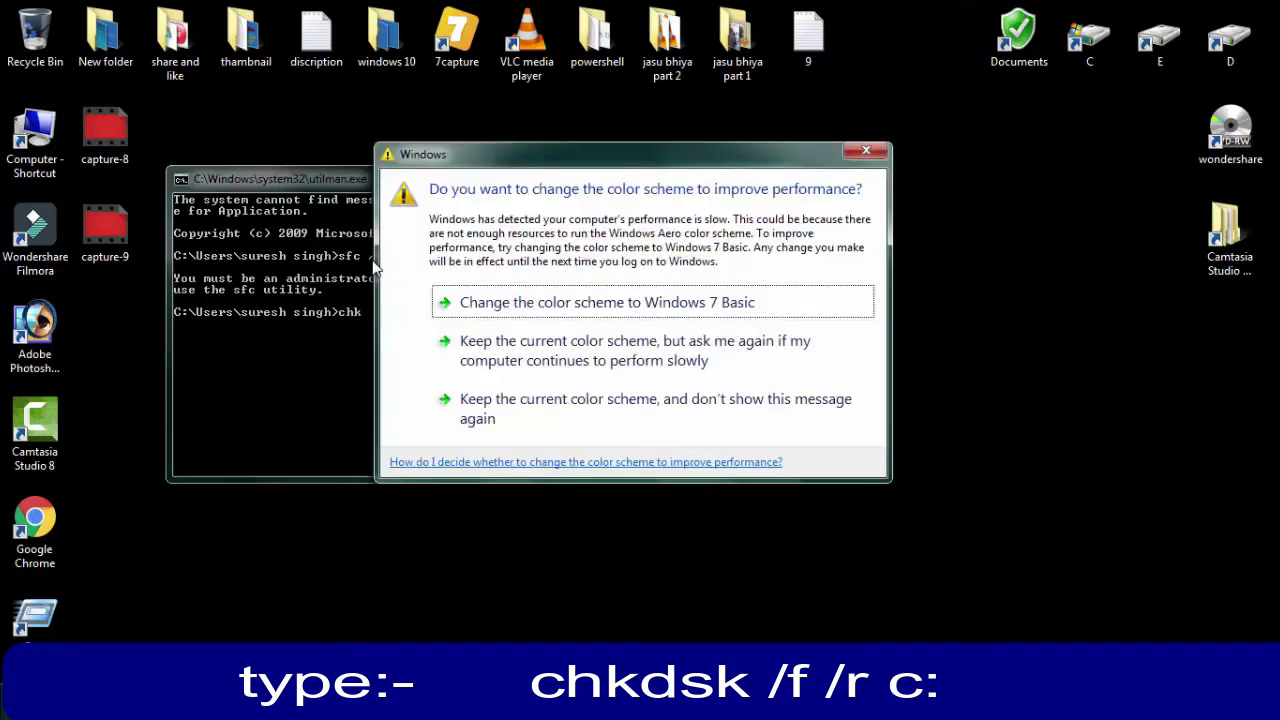
{"action": "left_click", "coordinate": [870, 152]}
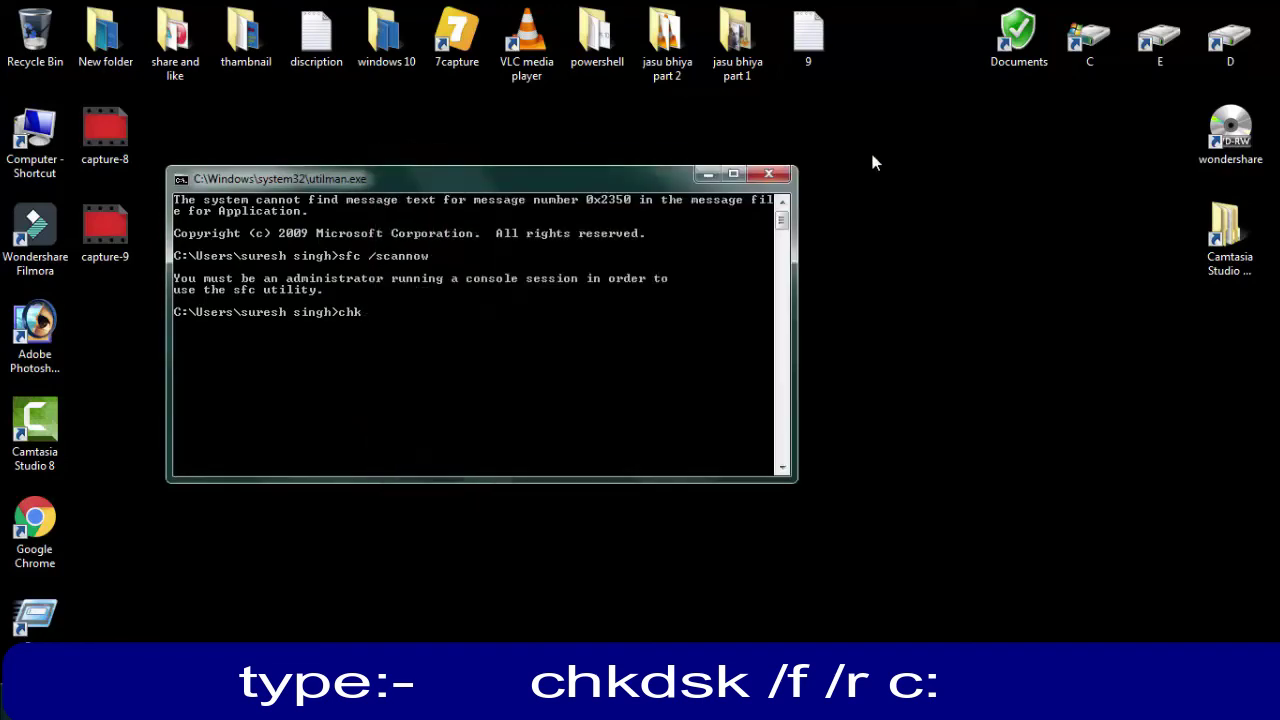
{"action": "type", "text": "dsk /r /f c:"}
{"action": "key", "text": "Return"}
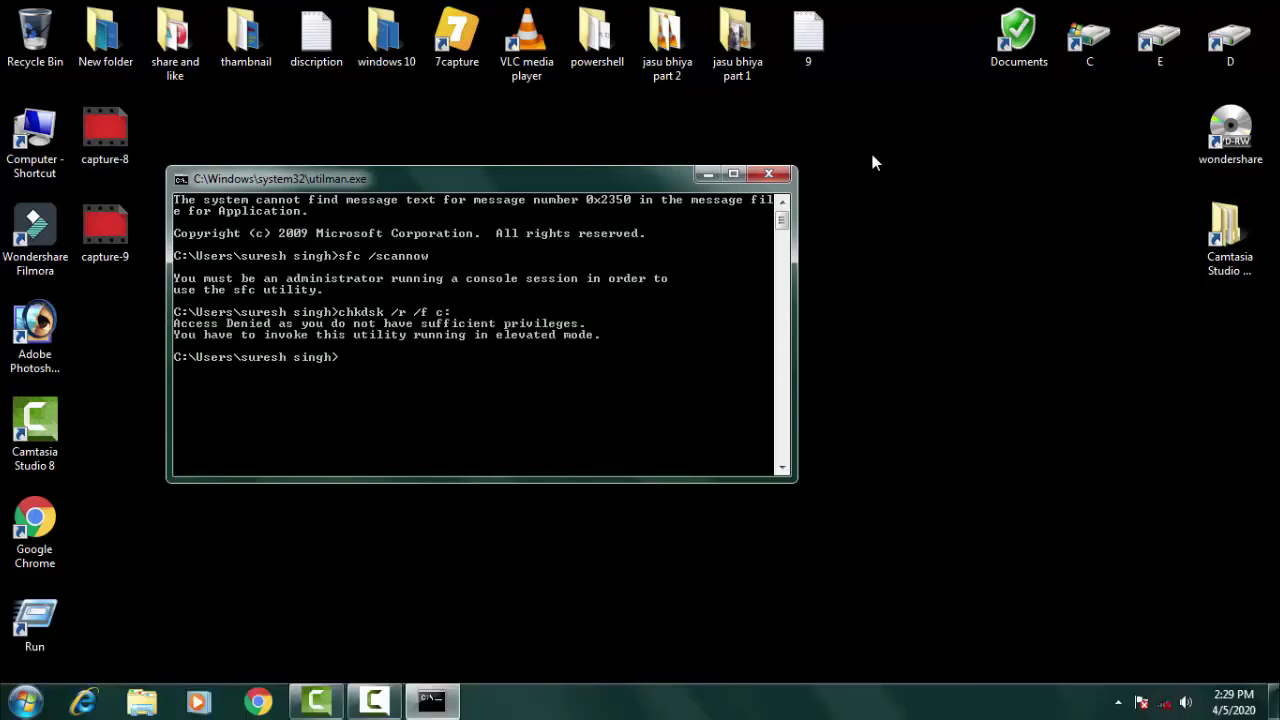
- Exit the Command Prompt and close the Windows genuine-validation notice
{"action": "type", "text": "exit"}
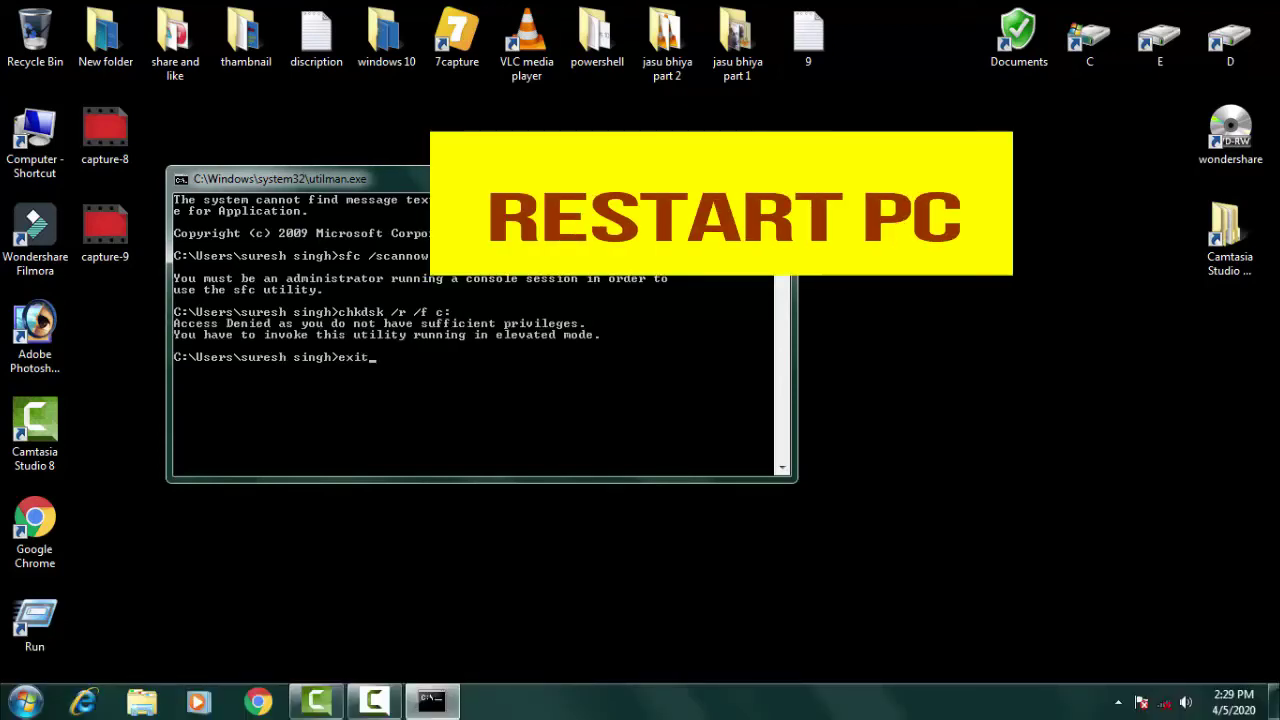
{"action": "key", "text": "Return"}
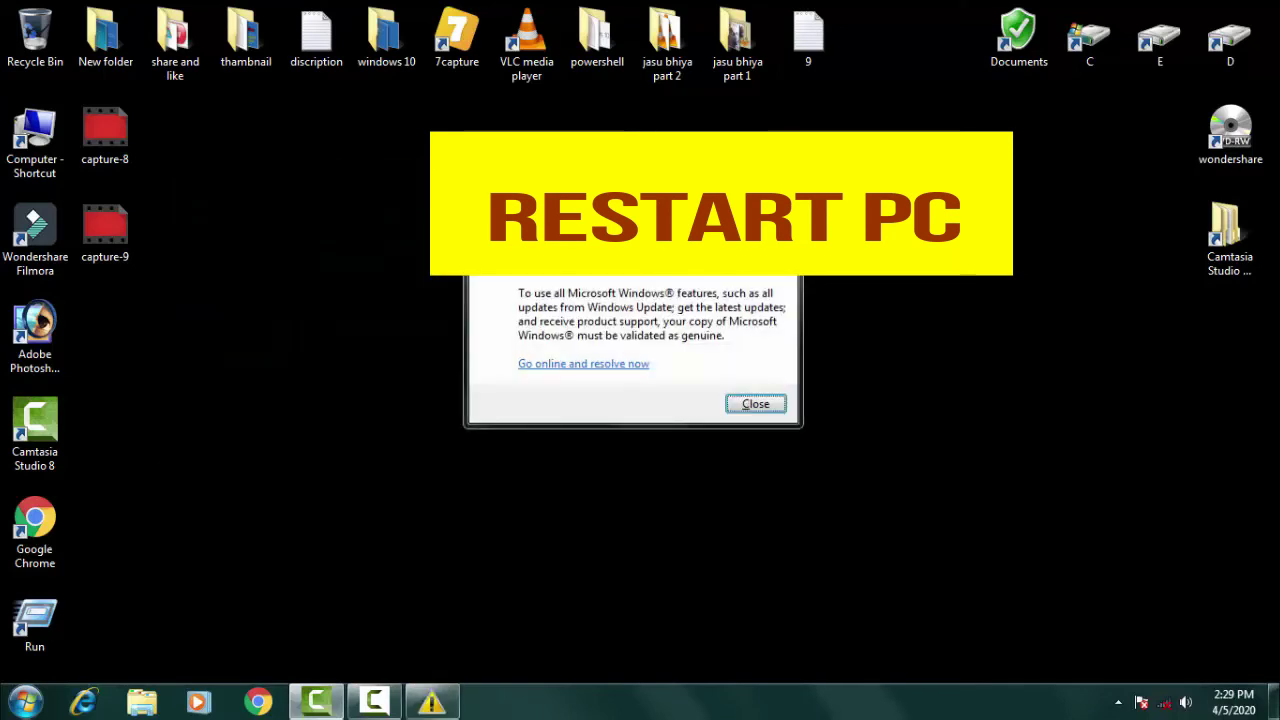
{"action": "left_click", "coordinate": [745, 408]}
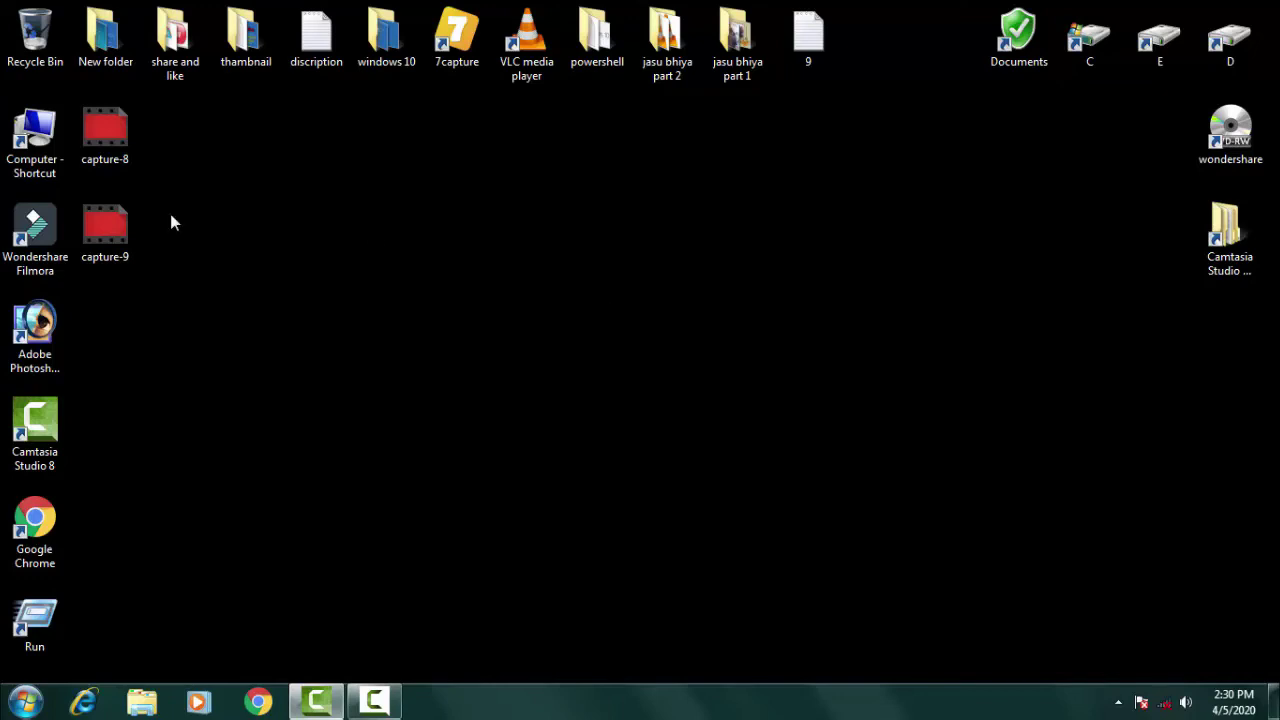
- Search the Start menu for 'windows me' and launch Windows Memory Diagnostic, keeping the current colour scheme
{"action": "left_click", "coordinate": [33, 706]}
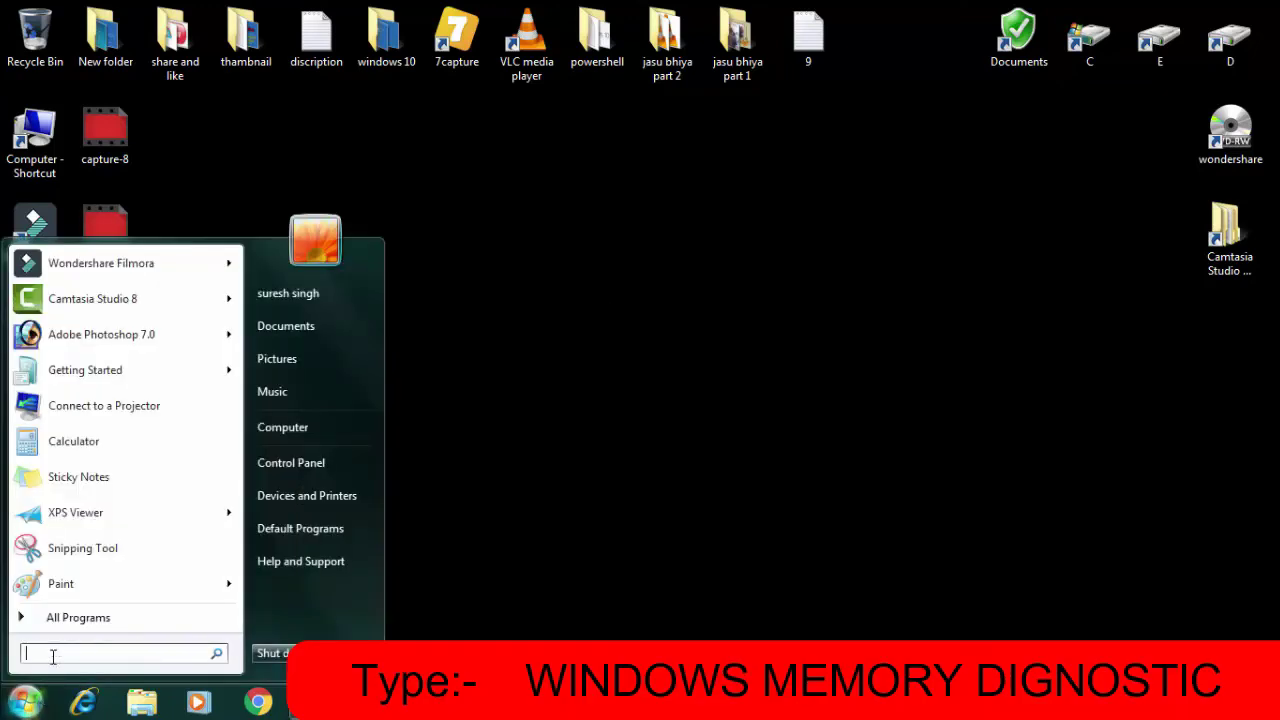
{"action": "left_click", "coordinate": [53, 656]}
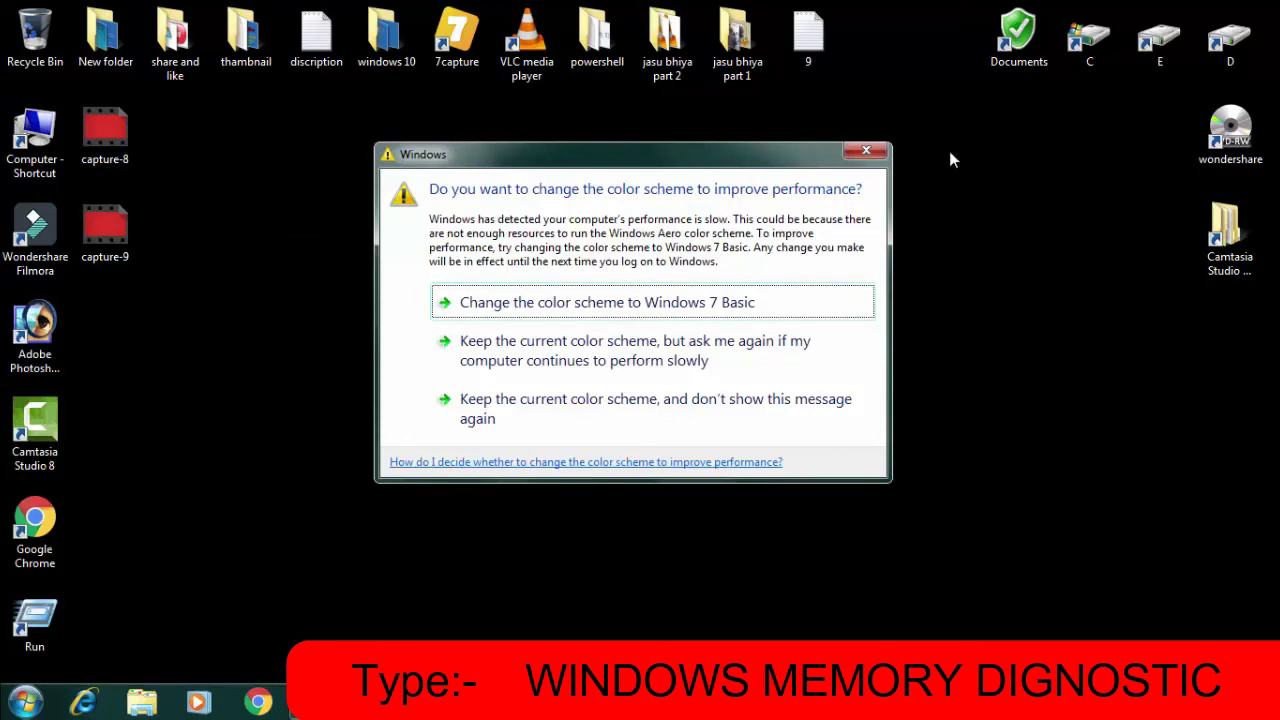
{"action": "left_click", "coordinate": [583, 360]}
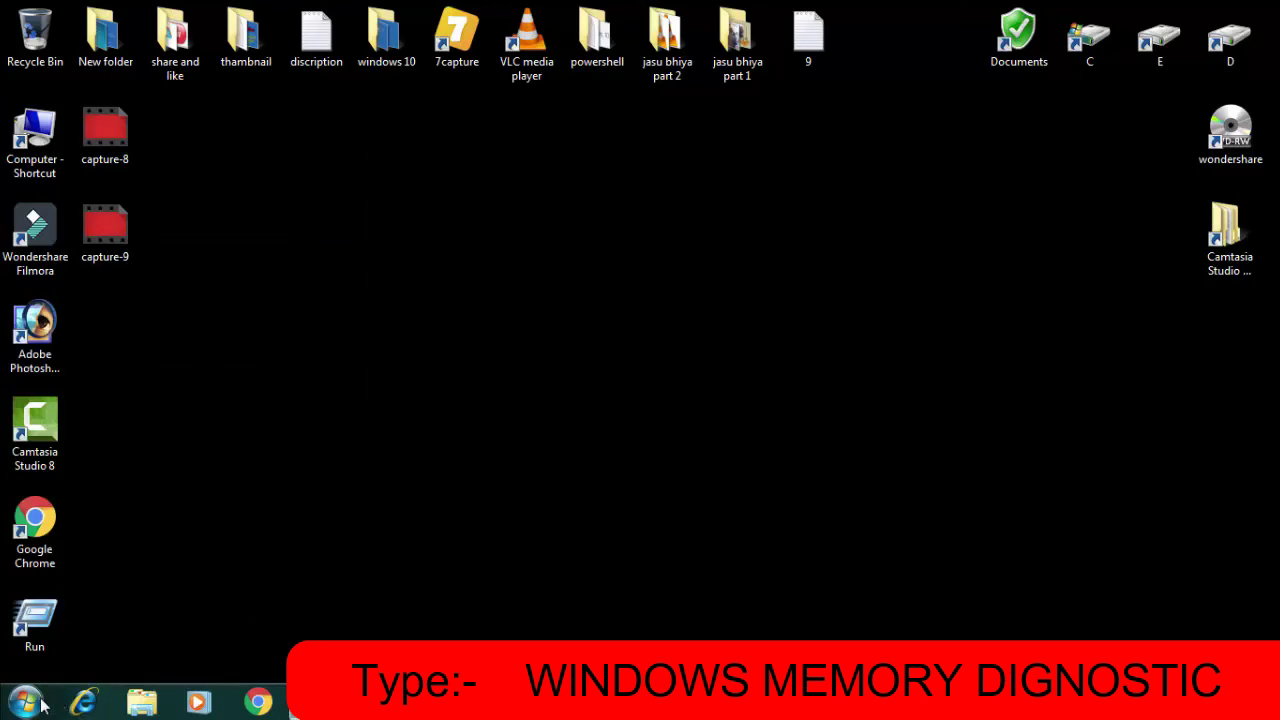
{"action": "left_click", "coordinate": [42, 705]}
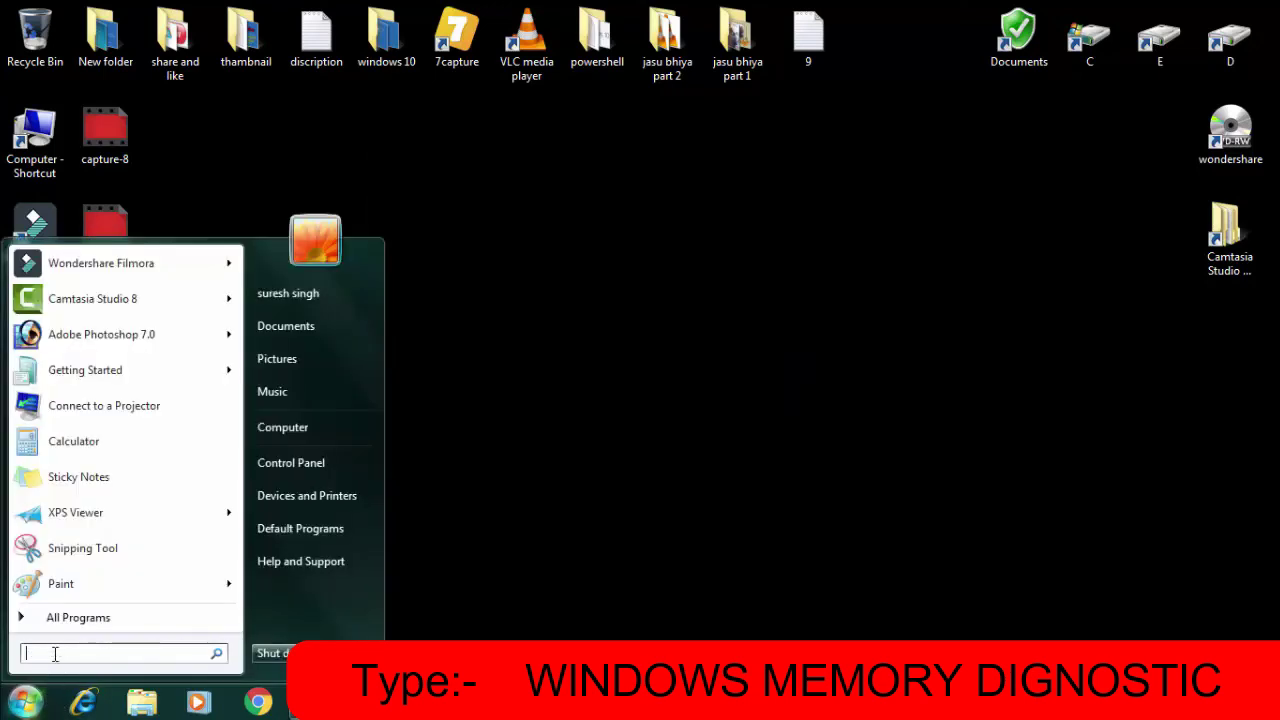
{"action": "type", "text": "window"}
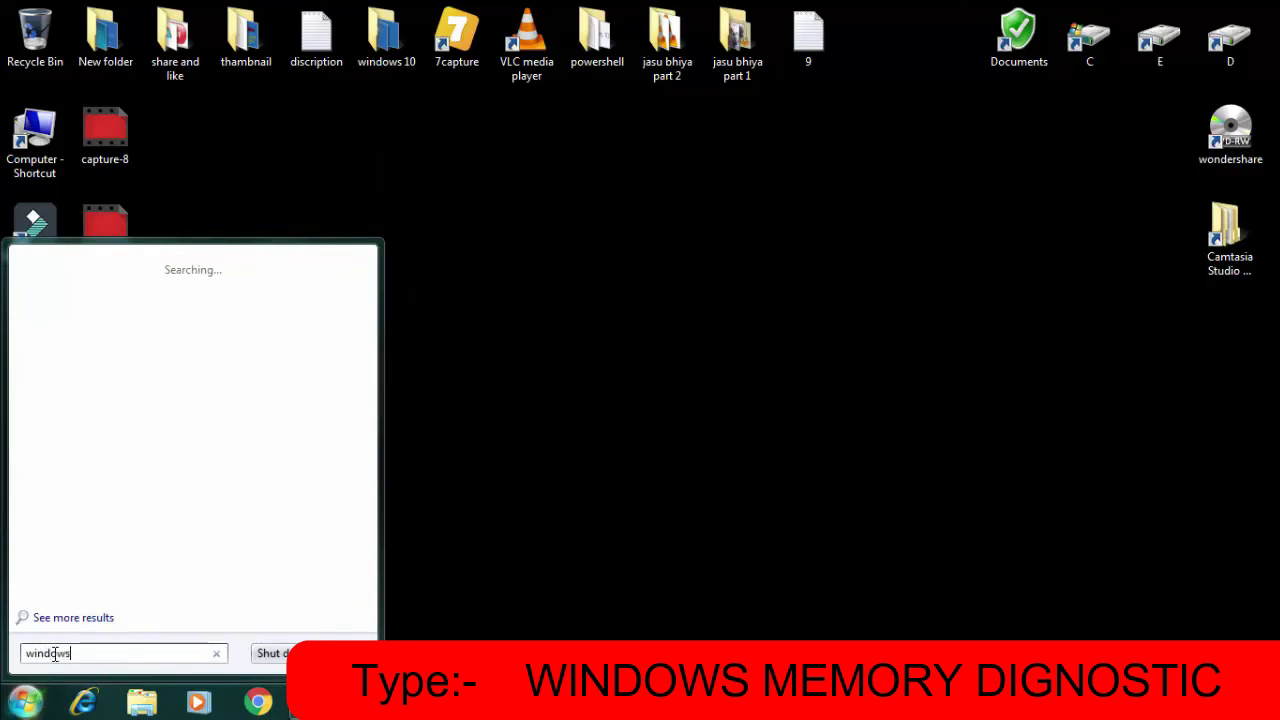
{"action": "type", "text": "s"}
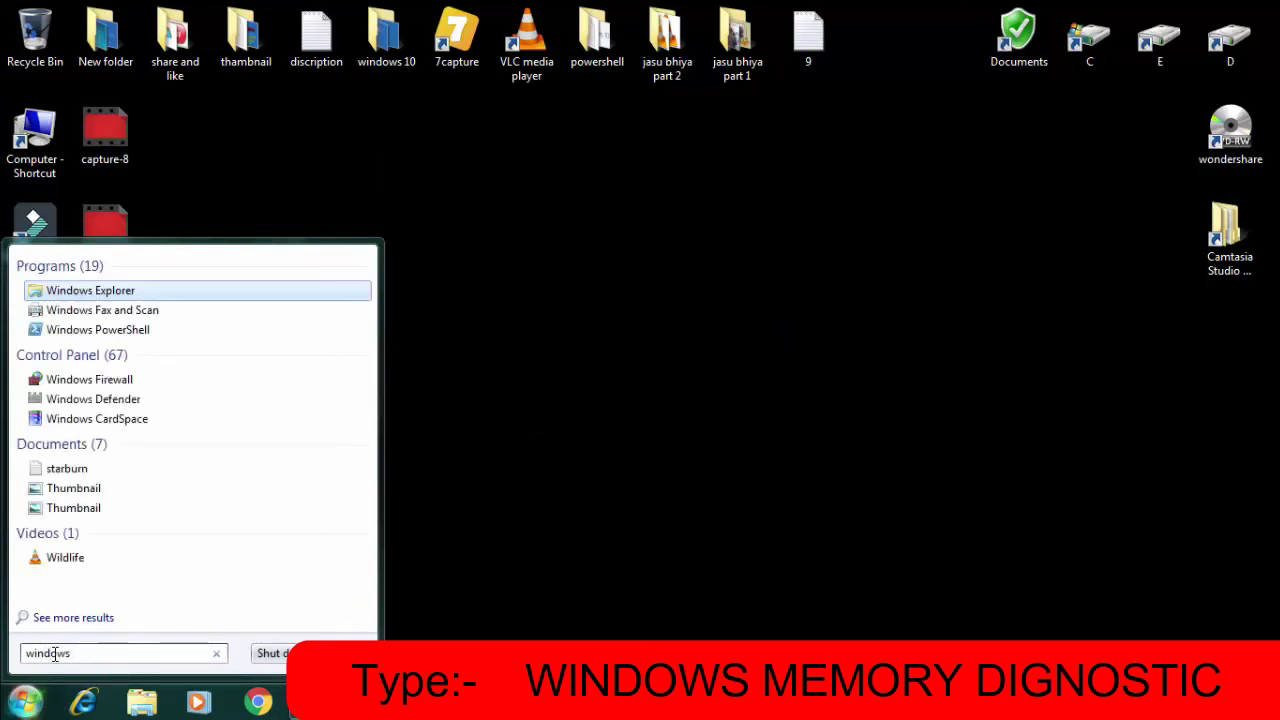
{"action": "type", "text": " mem"}
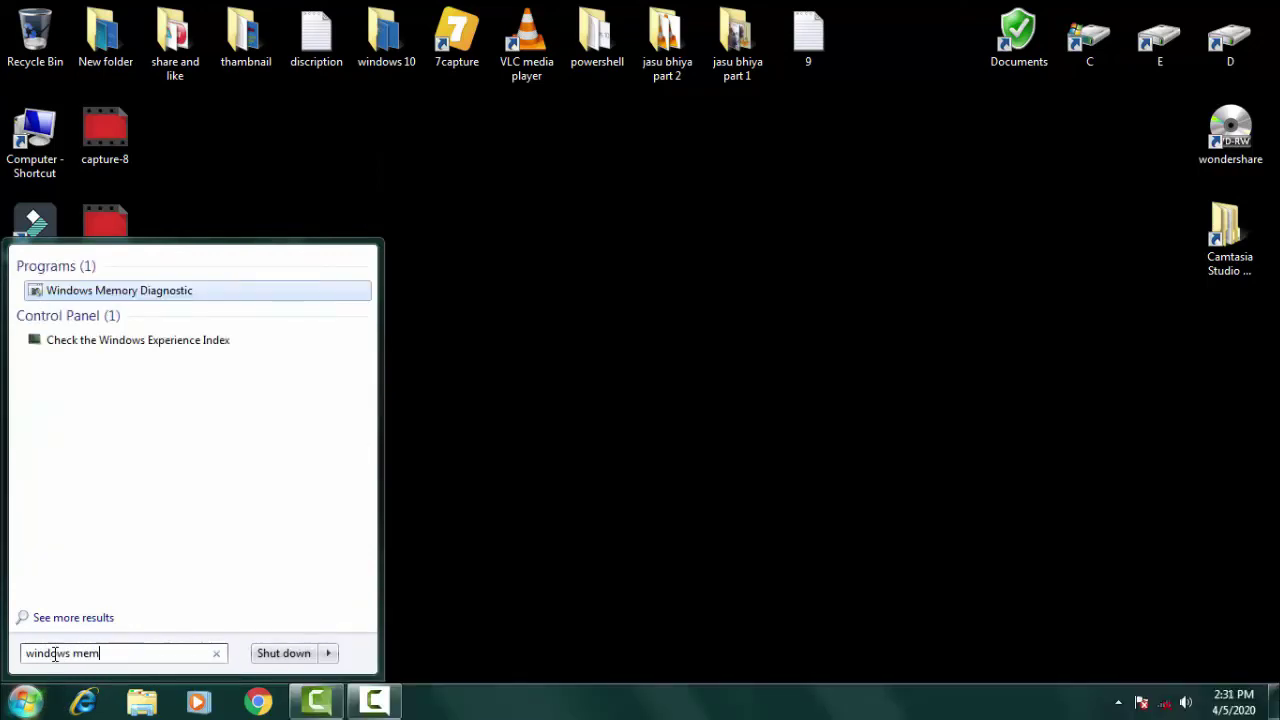
{"action": "left_click", "coordinate": [134, 292]}
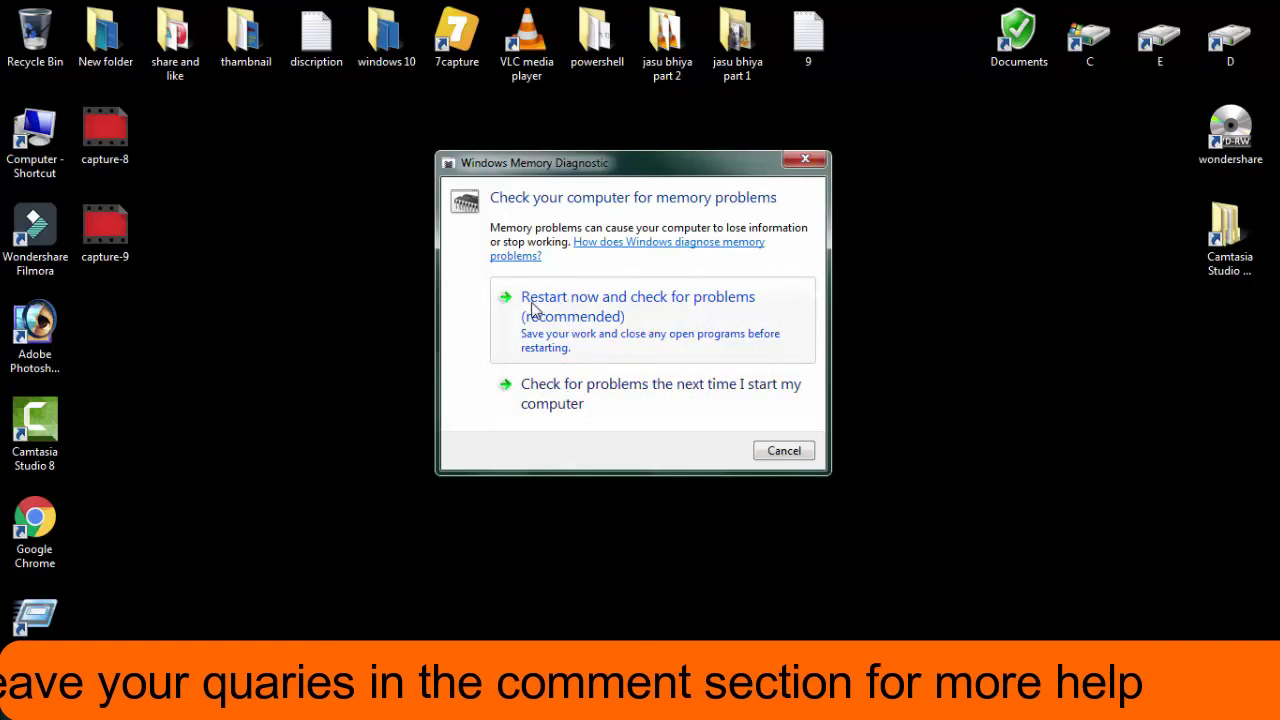
- Cancel Windows Memory Diagnostic without choosing restart now or check at next startup
{"action": "left_click", "coordinate": [783, 451]}
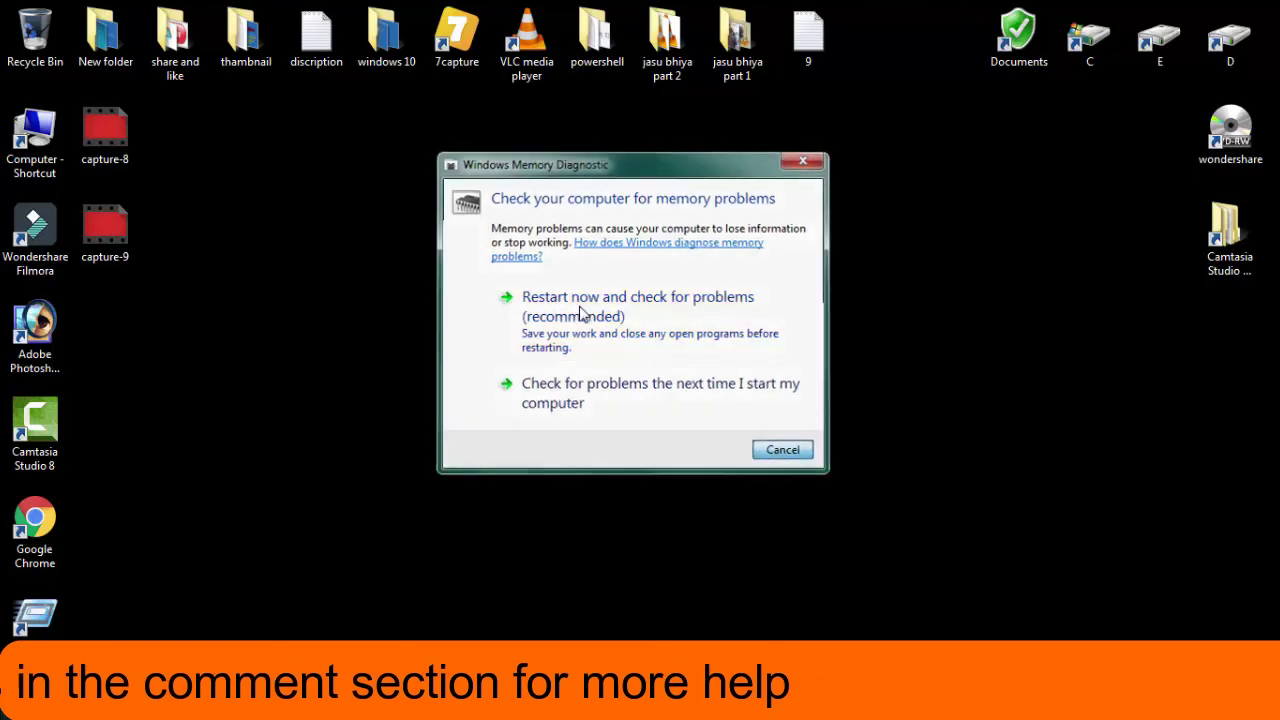